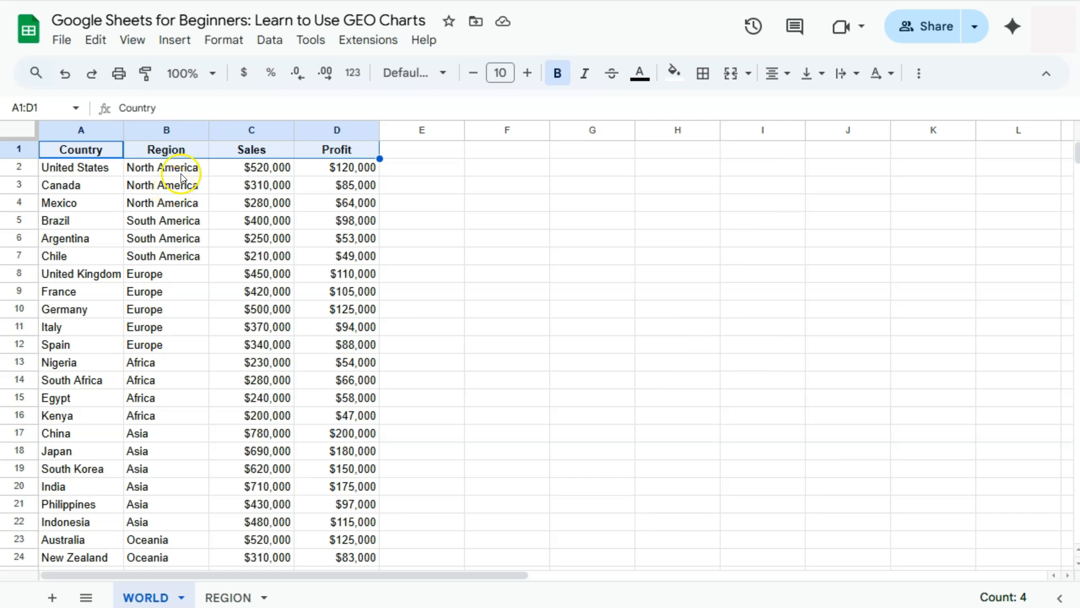
# Examine the Country, Region, Sales and Profit columns on the WORLD sheet and compare them with the state data on the REGION sheet.
pyautogui.moveTo(249, 149); pyautogui.dragTo(315, 148)
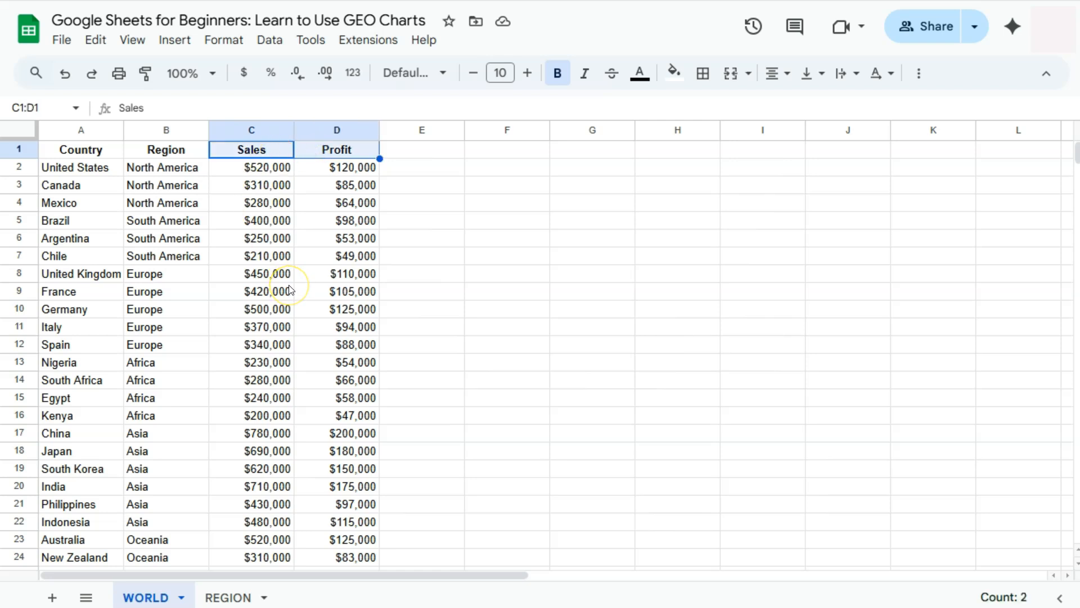
pyautogui.click(107, 151)
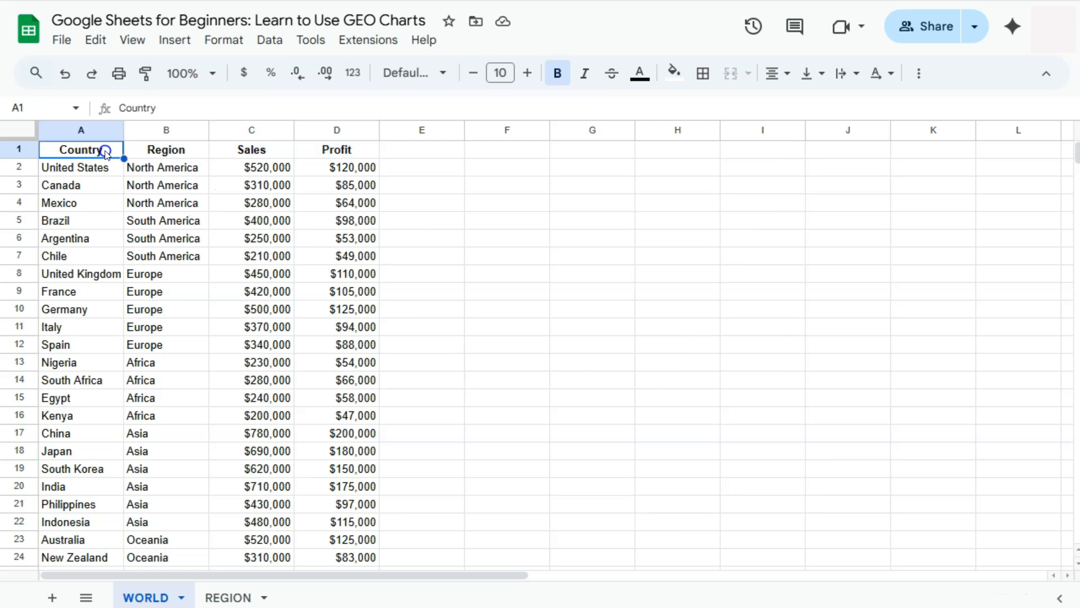
pyautogui.moveTo(106, 151); pyautogui.dragTo(79, 160)
pyautogui.click(93, 148)
pyautogui.click(233, 599)
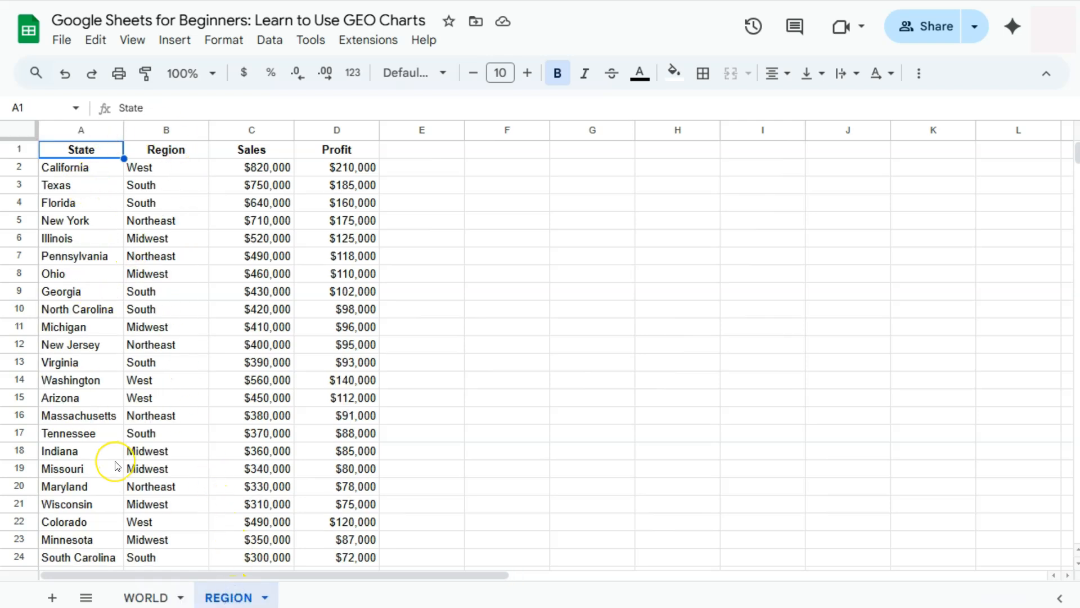
pyautogui.click(145, 597)
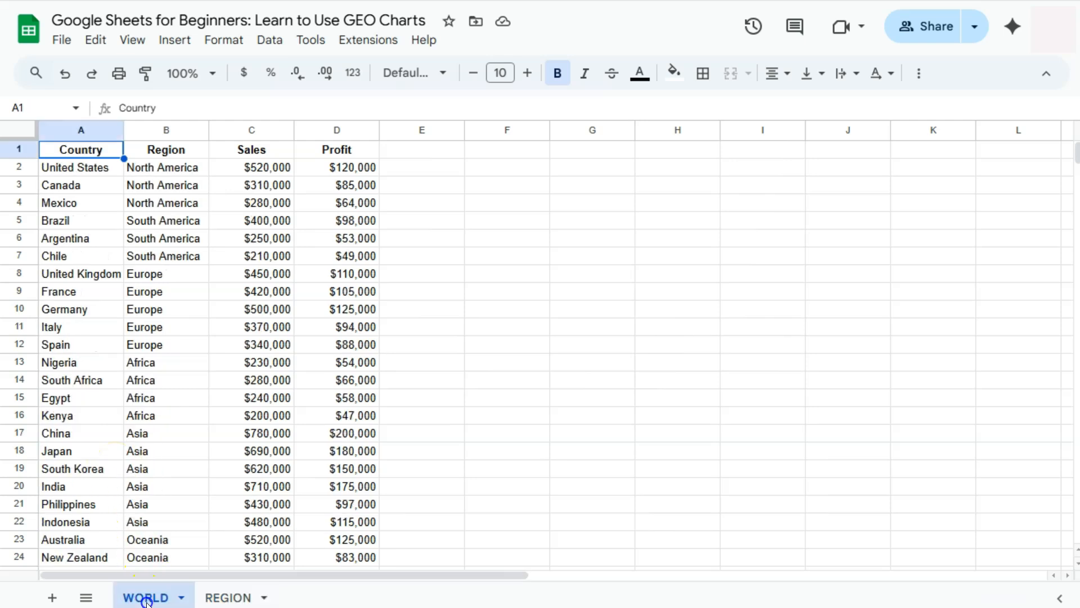
pyautogui.click(216, 598)
pyautogui.click(148, 598)
# Insert a chart from the WORLD sheet data and change its type to Geo chart.
pyautogui.click(176, 44)
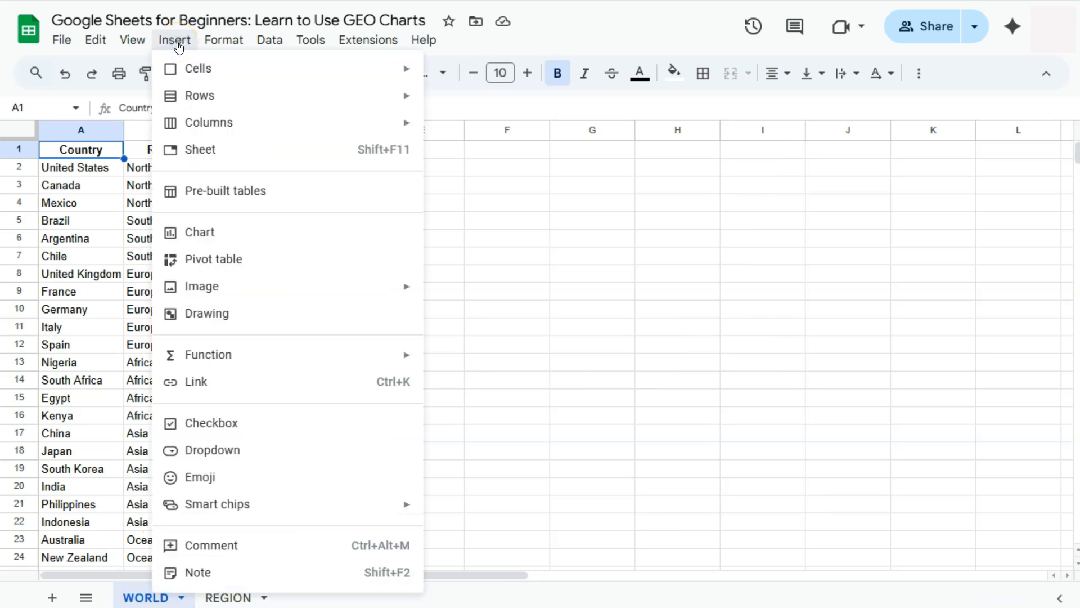
pyautogui.click(210, 232)
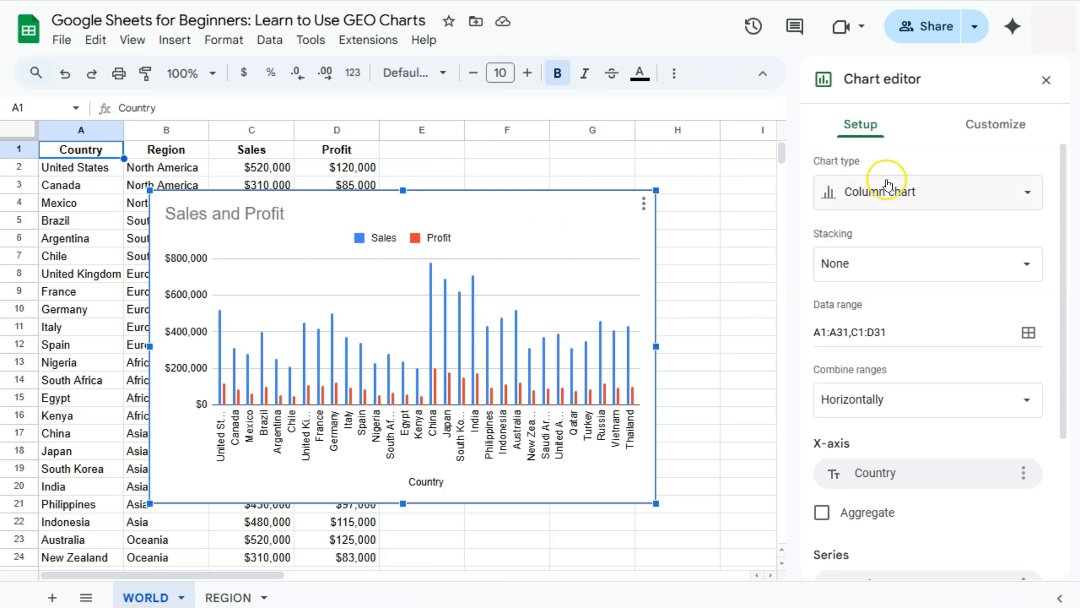
pyautogui.click(1029, 193)
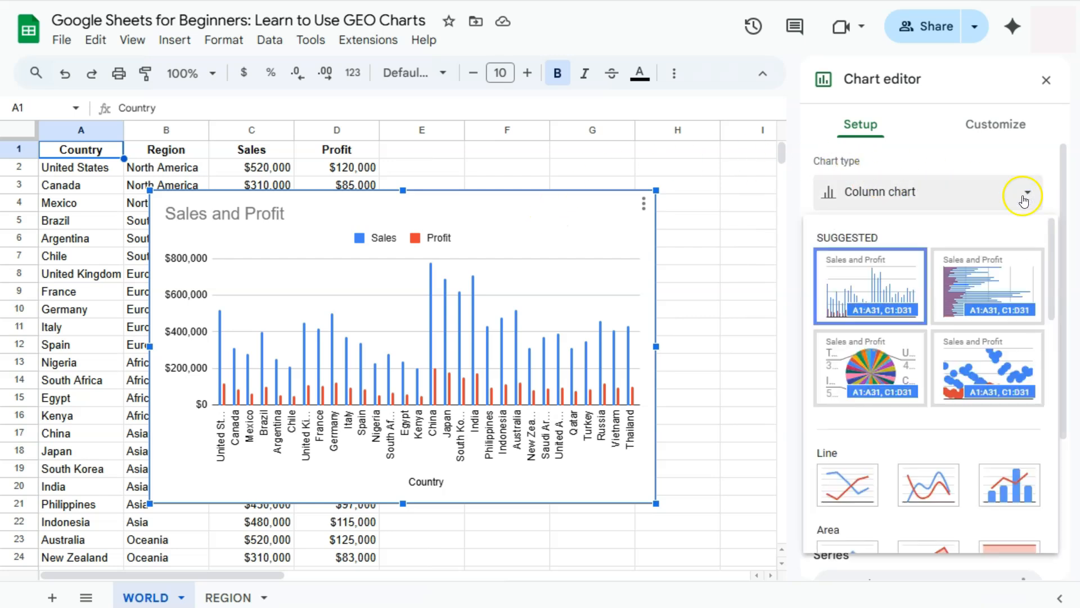
pyautogui.scroll(-8, 938, 359)
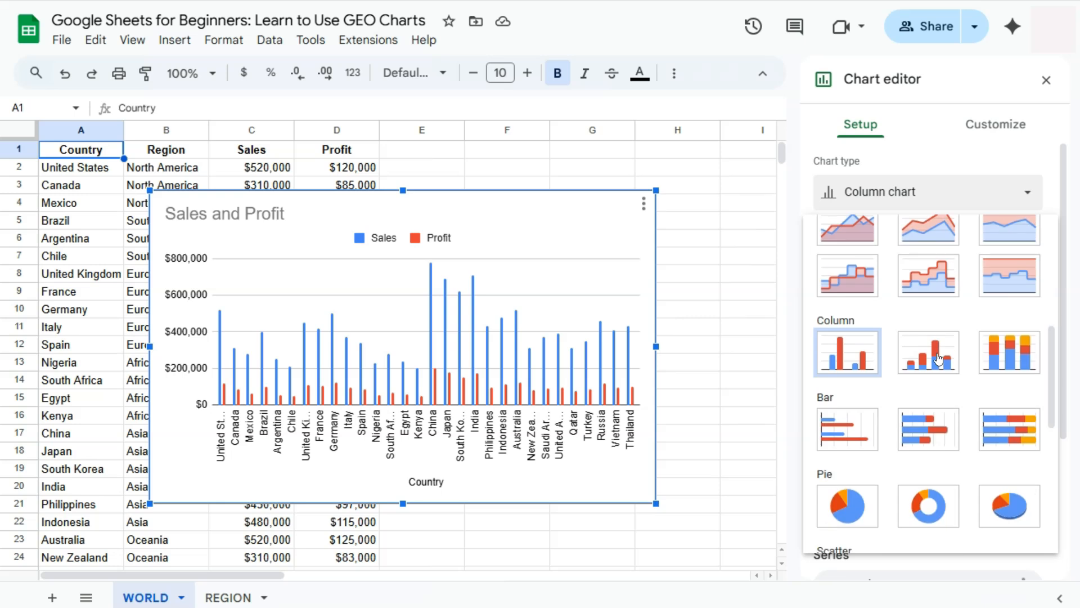
pyautogui.scroll(-3, 938, 358)
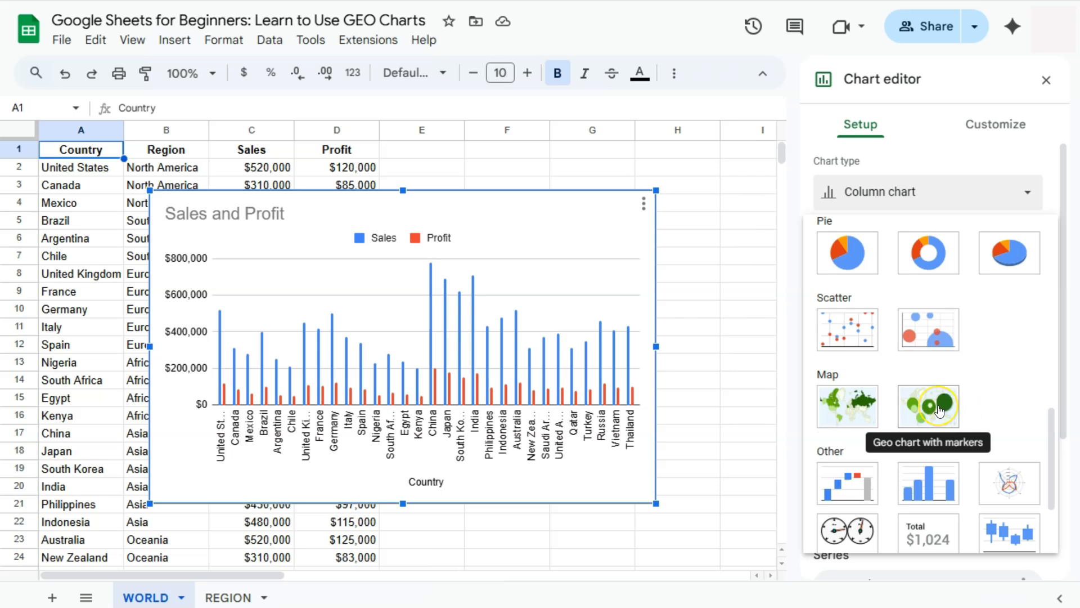
pyautogui.click(850, 412)
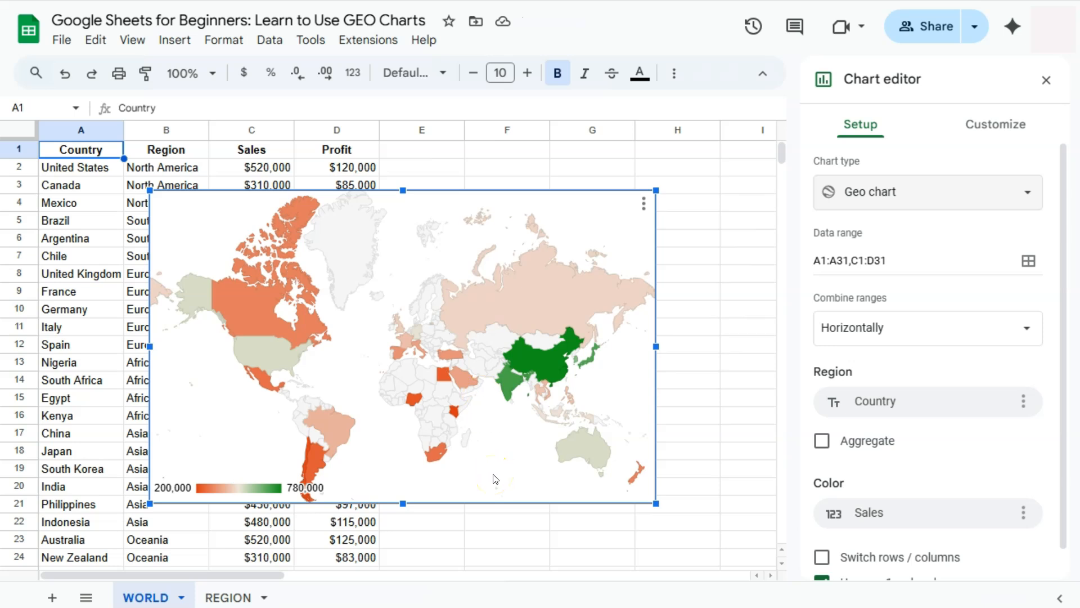
# Inspect the sales and profit of individual countries on the map, including Canada, China, Brazil and Argentina.
pyautogui.click(470, 479)
pyautogui.moveTo(266, 291)
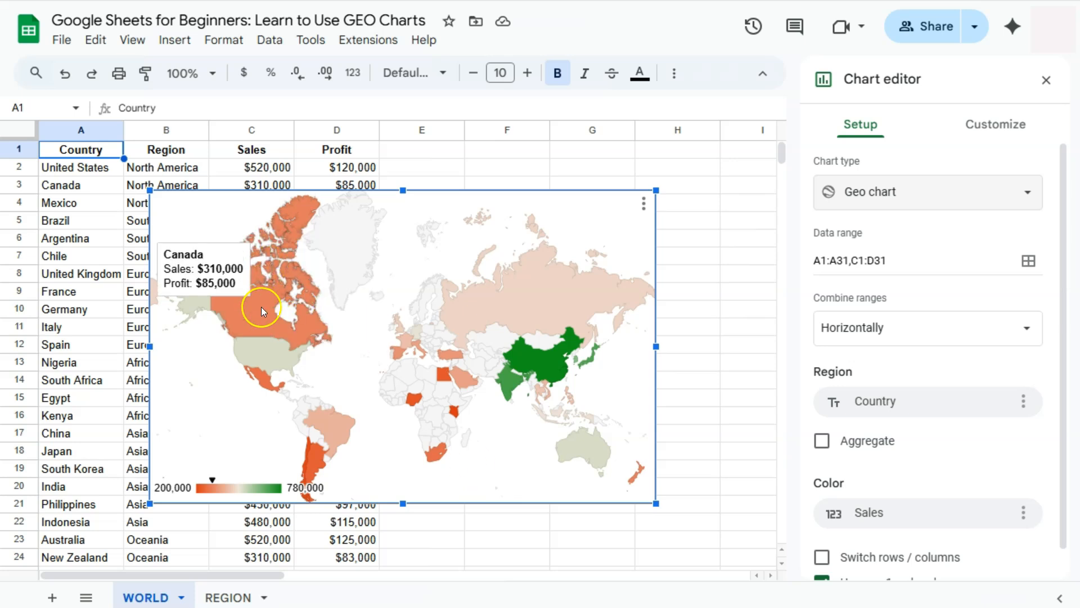
pyautogui.moveTo(544, 363)
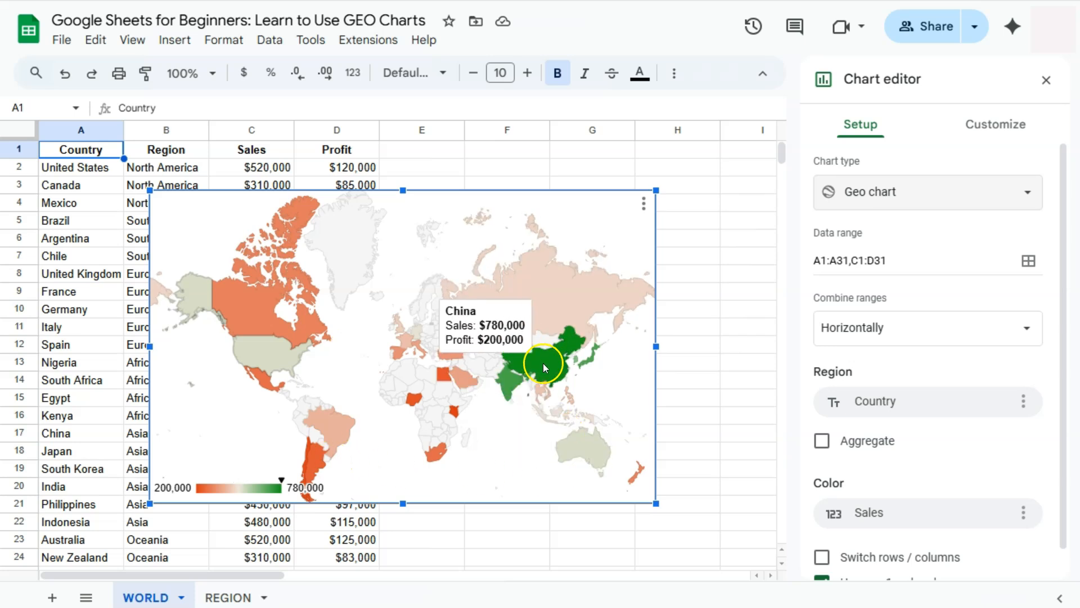
pyautogui.moveTo(552, 289)
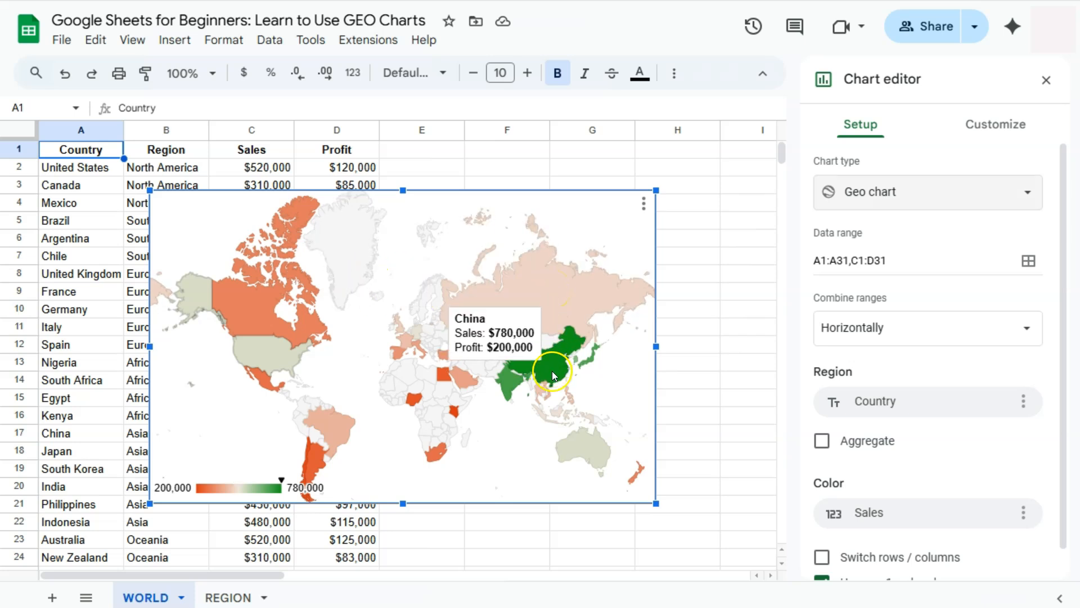
pyautogui.moveTo(249, 317)
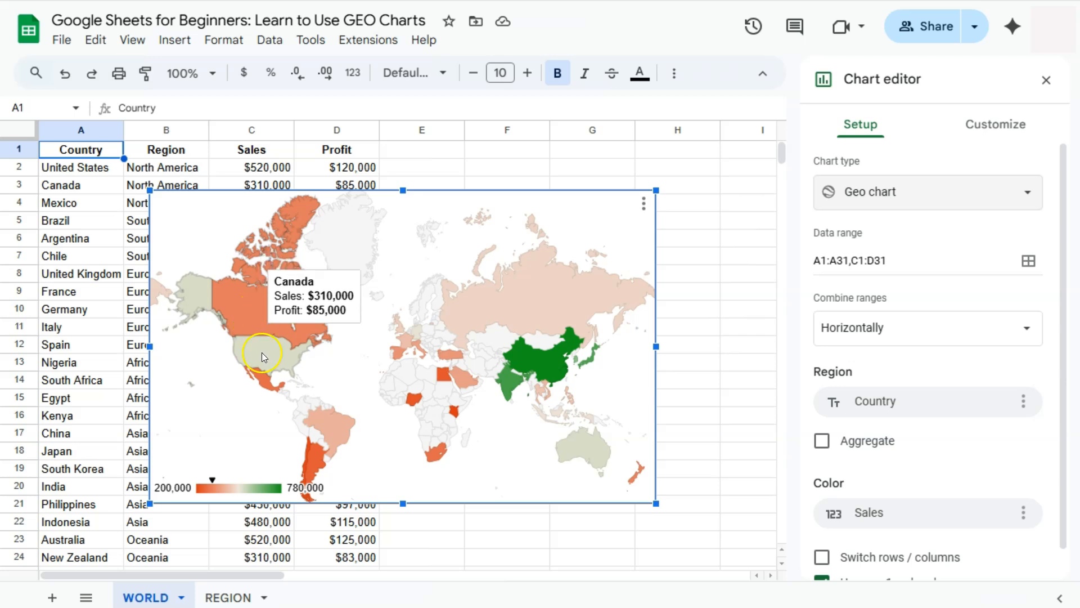
pyautogui.moveTo(261, 355)
pyautogui.moveTo(323, 422)
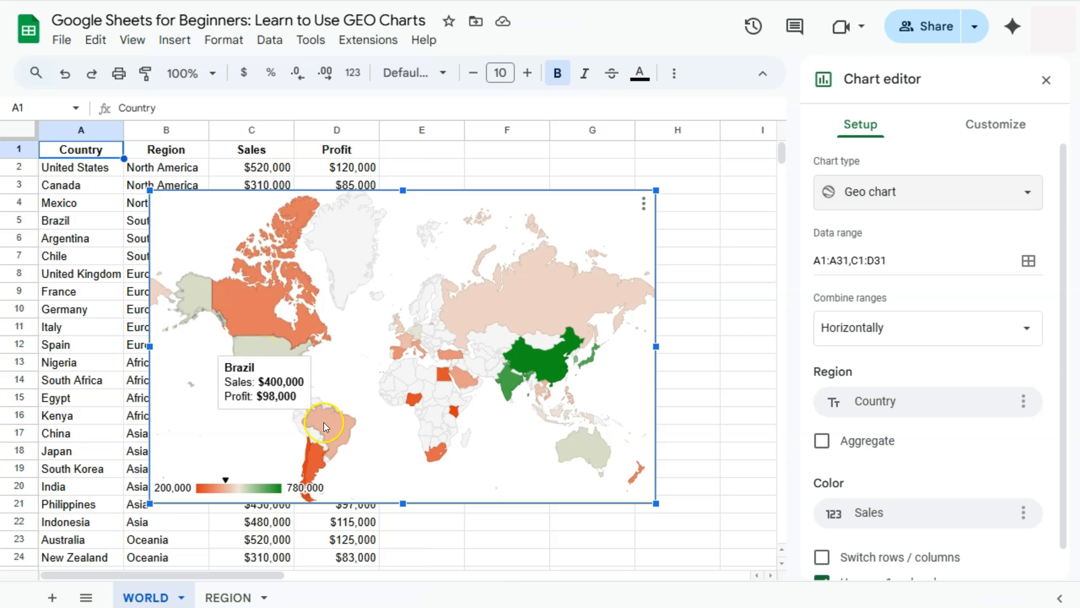
pyautogui.moveTo(317, 455)
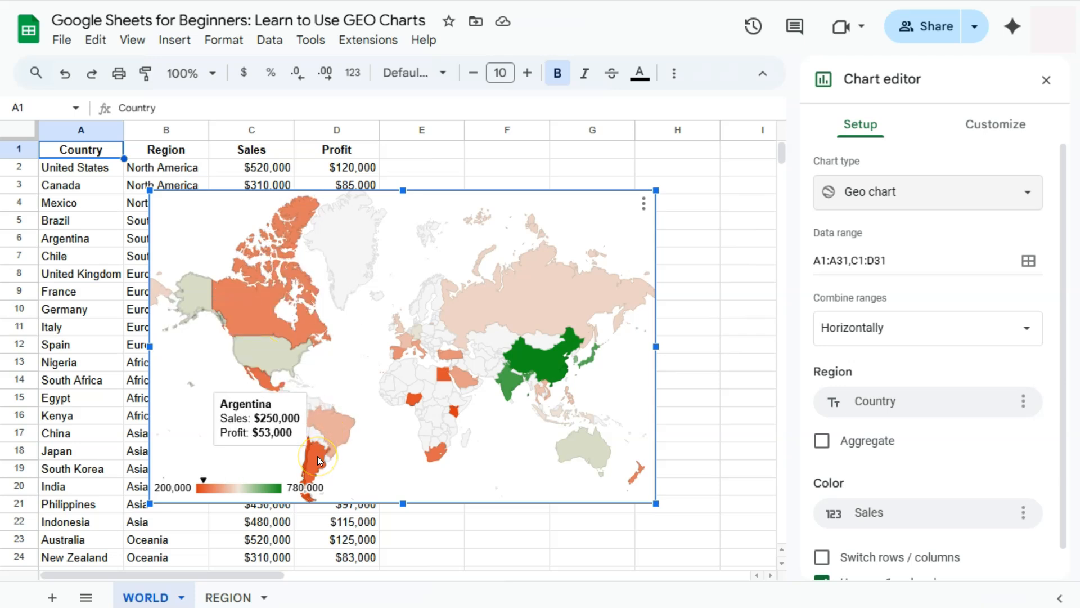
pyautogui.moveTo(585, 460)
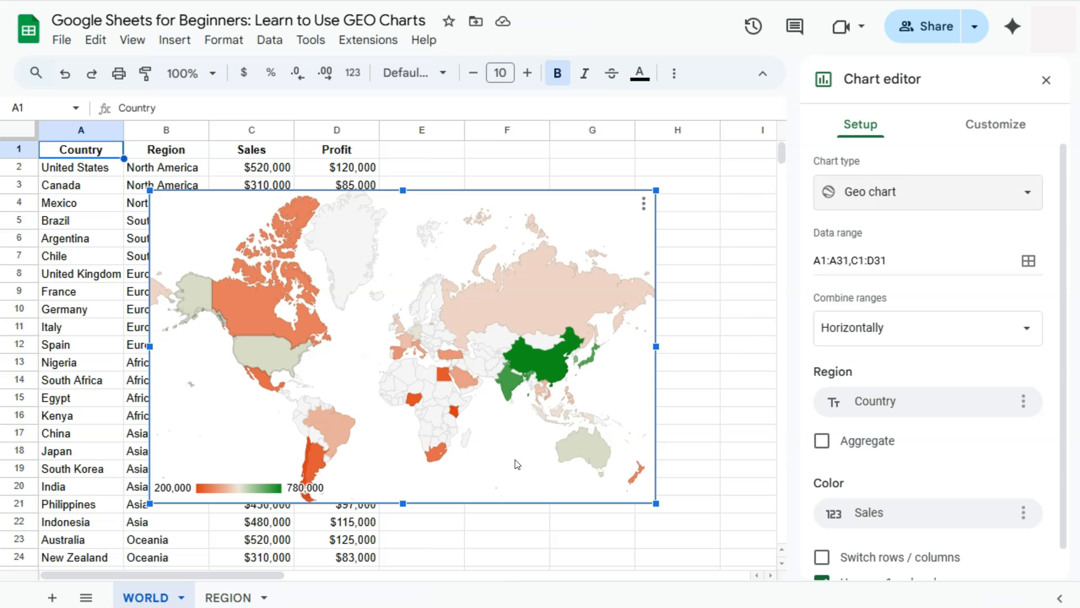
# Open the Geo customization settings of the map chart.
pyautogui.click(994, 126)
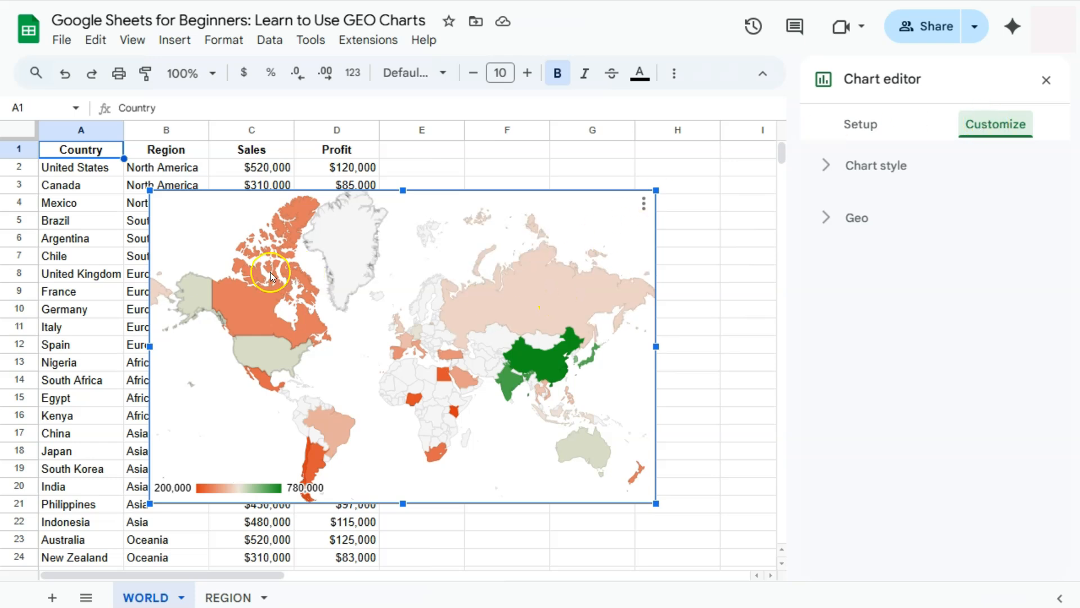
pyautogui.click(835, 218)
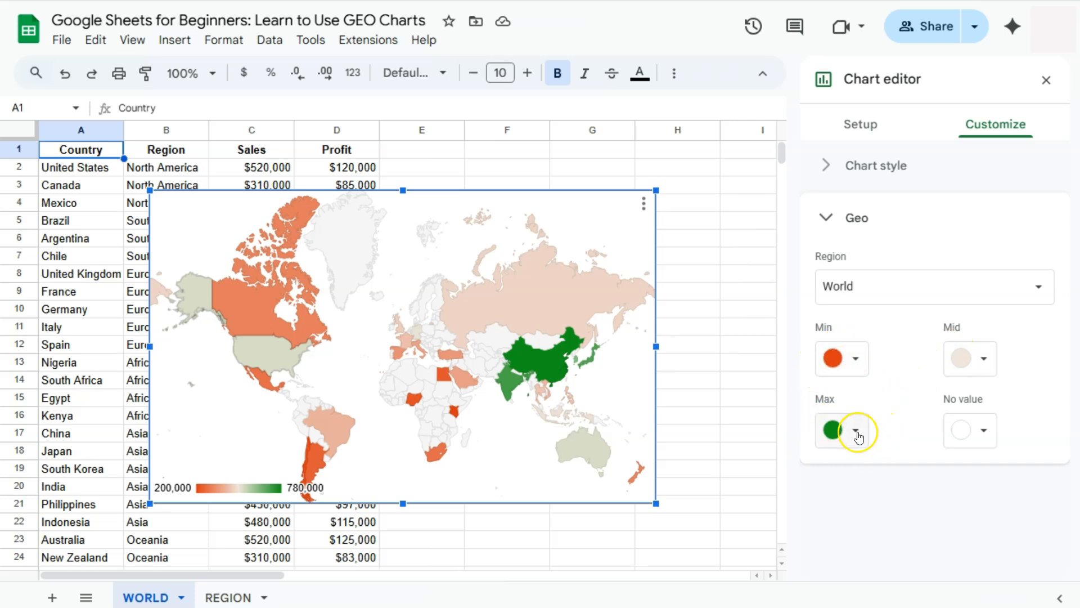
pyautogui.click(982, 359)
pyautogui.click(963, 365)
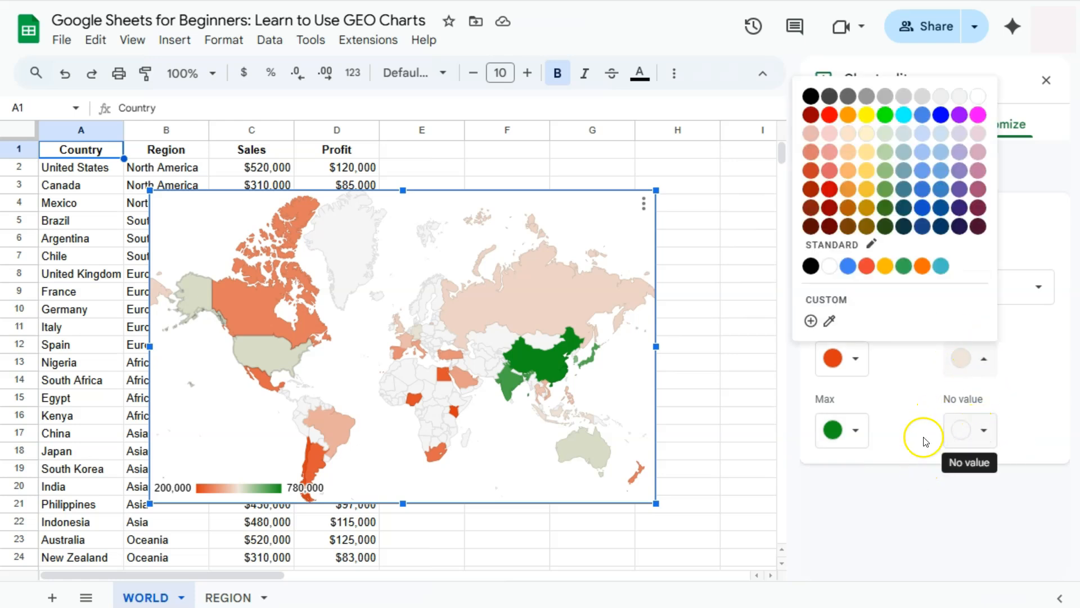
pyautogui.click(887, 421)
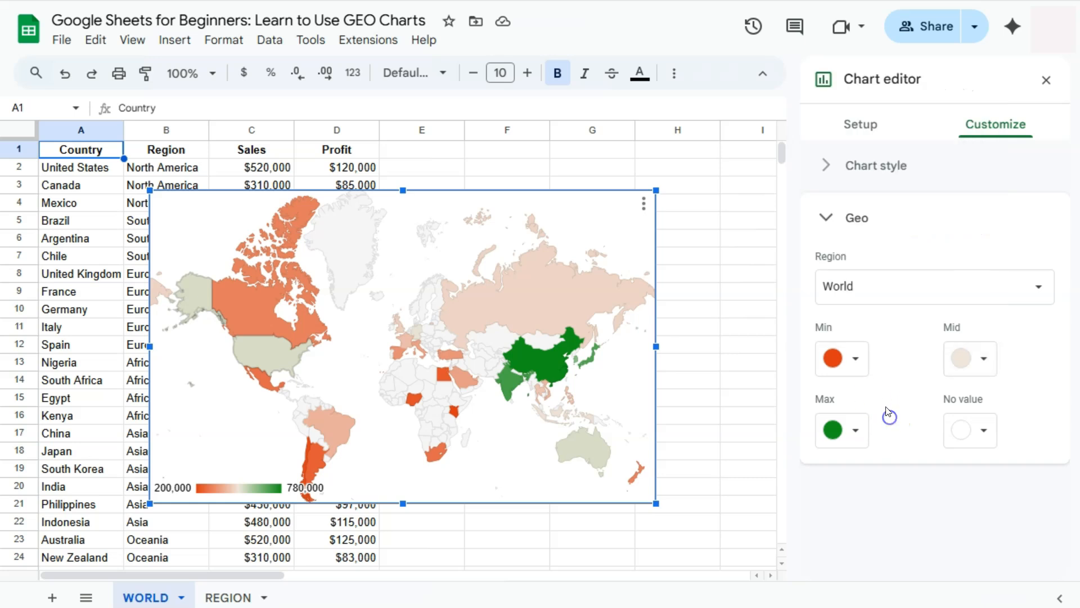
# Set the geo chart's Min color to dark blue and its Max color to very dark green.
pyautogui.click(864, 365)
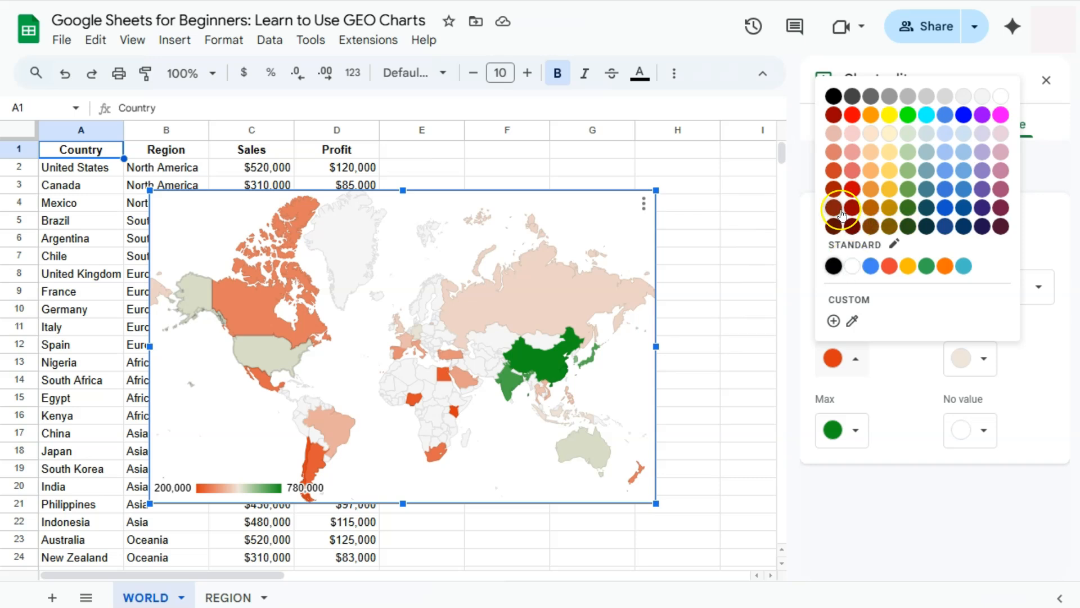
pyautogui.click(870, 211)
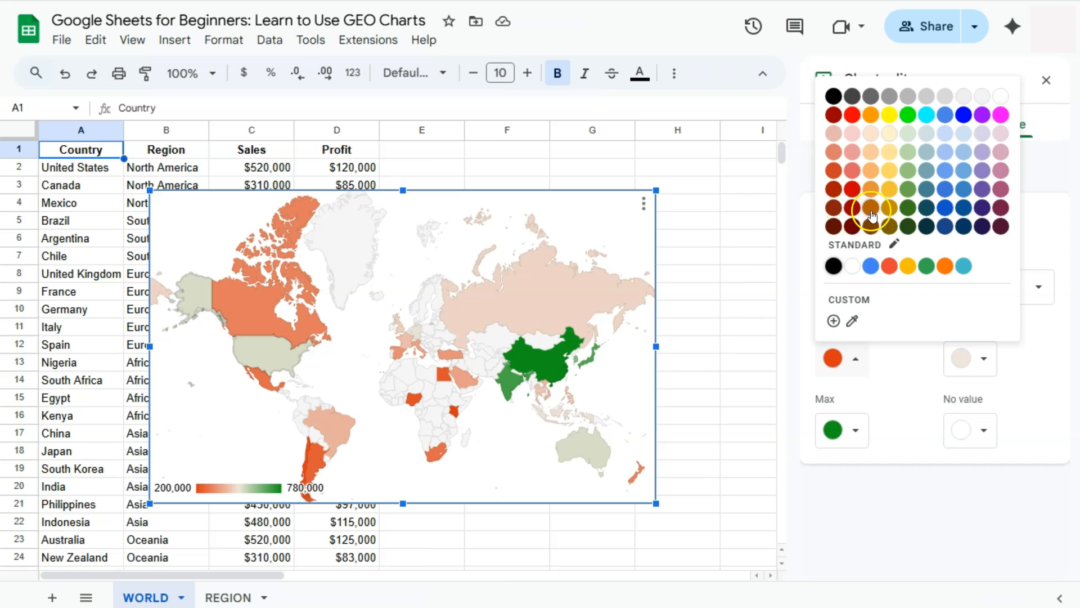
pyautogui.click(964, 209)
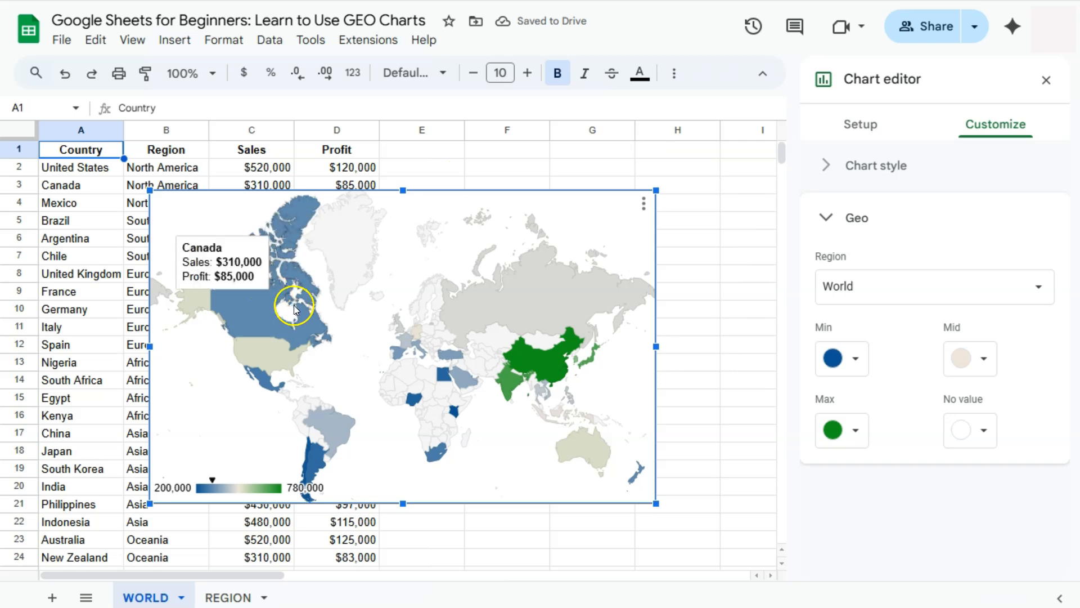
pyautogui.click(855, 431)
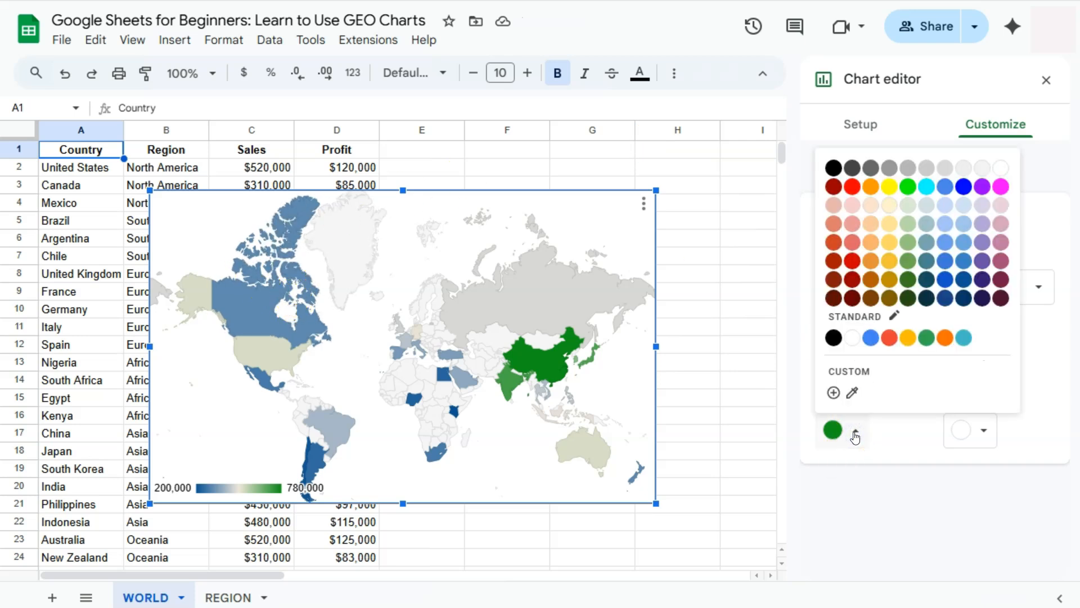
pyautogui.click(908, 300)
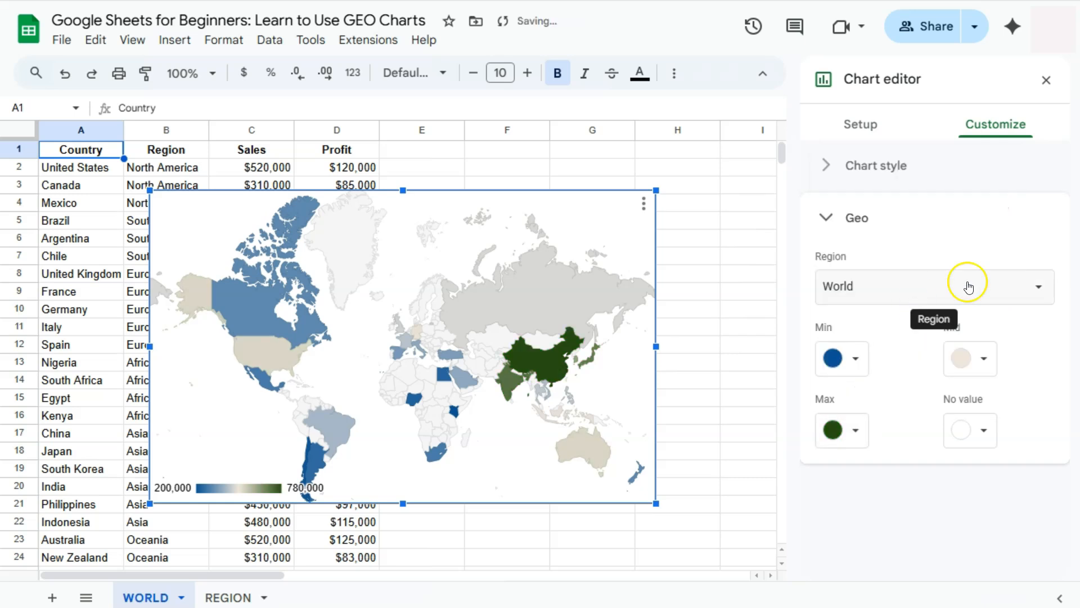
# Try bright purple as the geo chart's Mid color, settling on a softer light purple.
pyautogui.click(984, 360)
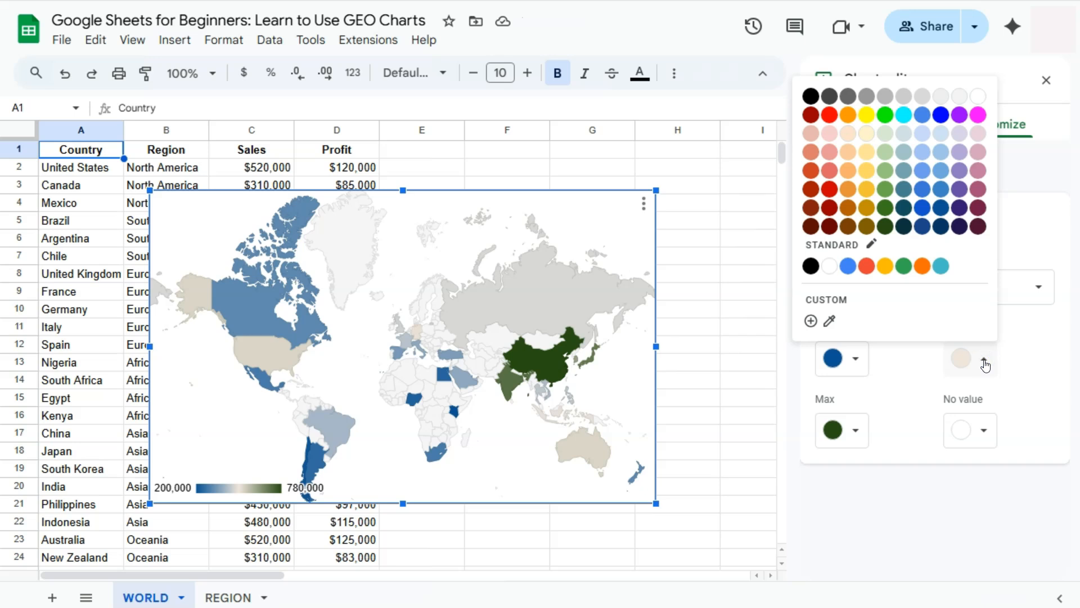
pyautogui.click(959, 115)
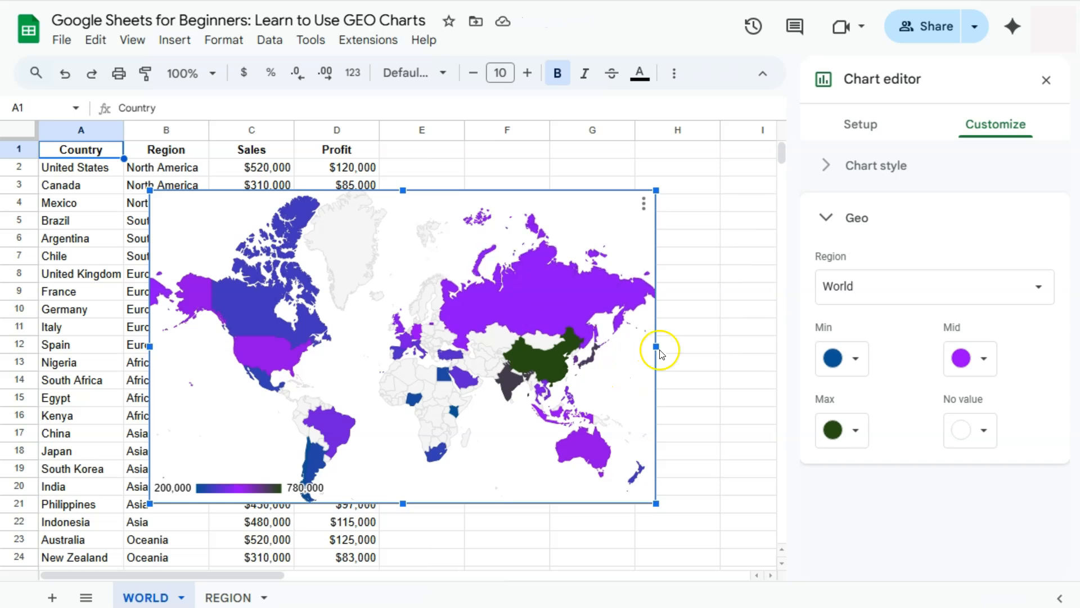
pyautogui.click(980, 361)
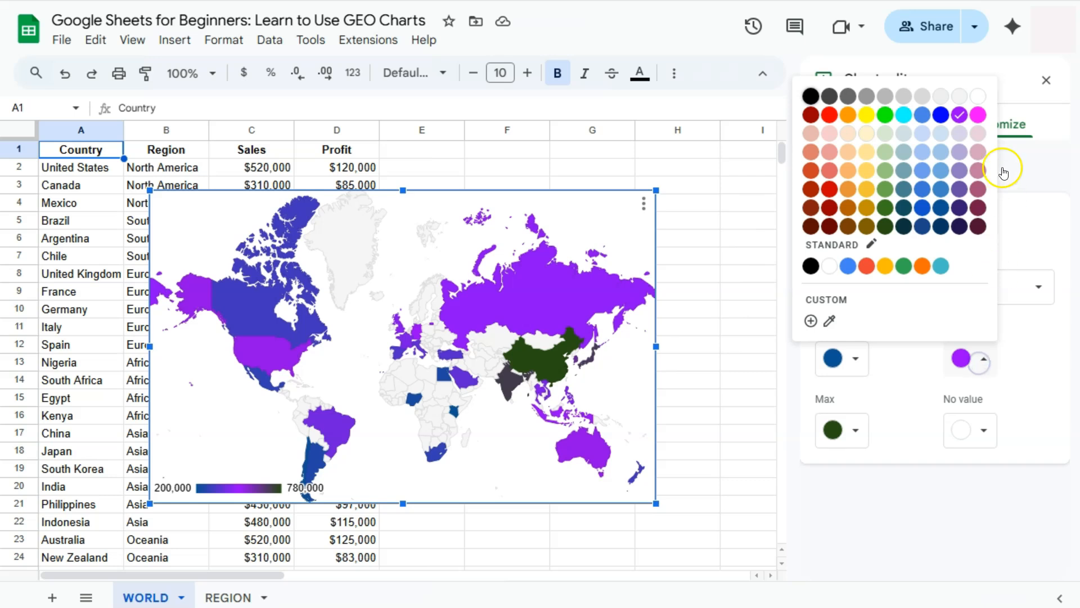
pyautogui.click(959, 171)
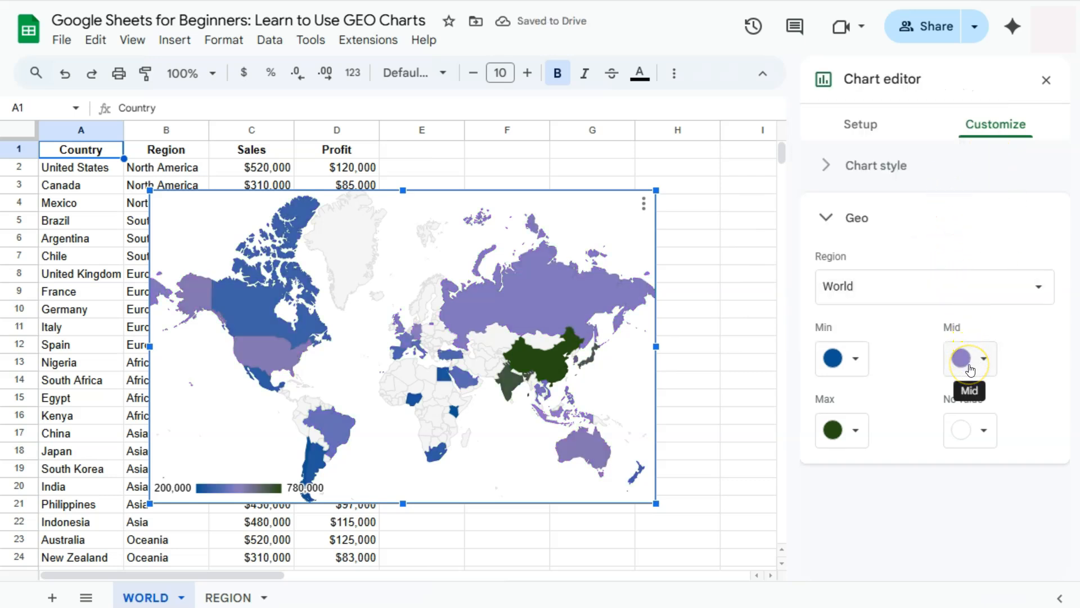
# Set the No value color to golden yellow, check the recolored map and close the chart editor.
pyautogui.click(984, 432)
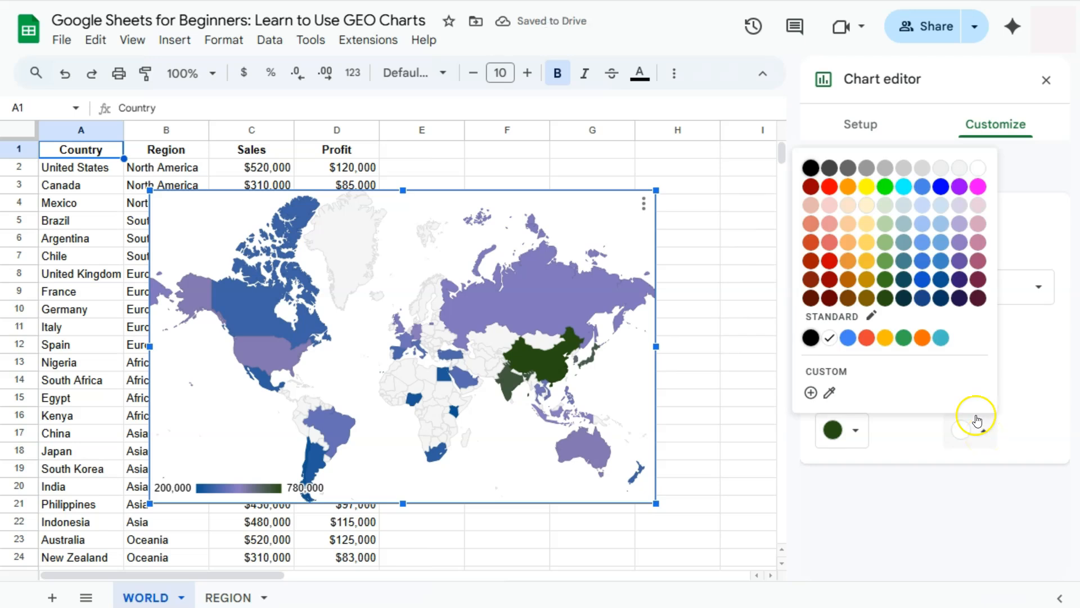
pyautogui.click(870, 265)
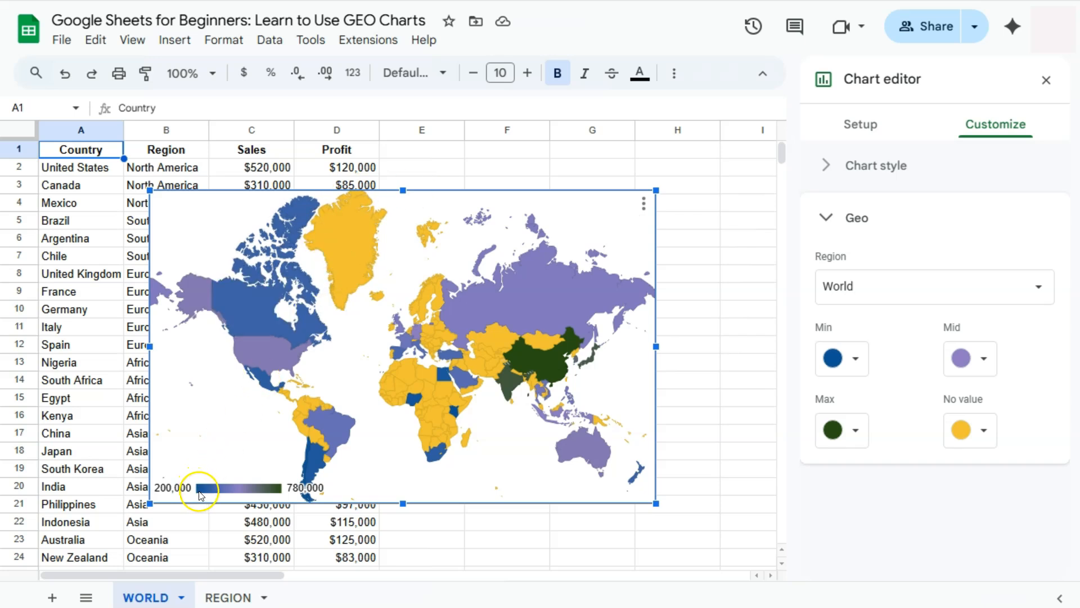
pyautogui.moveTo(555, 293)
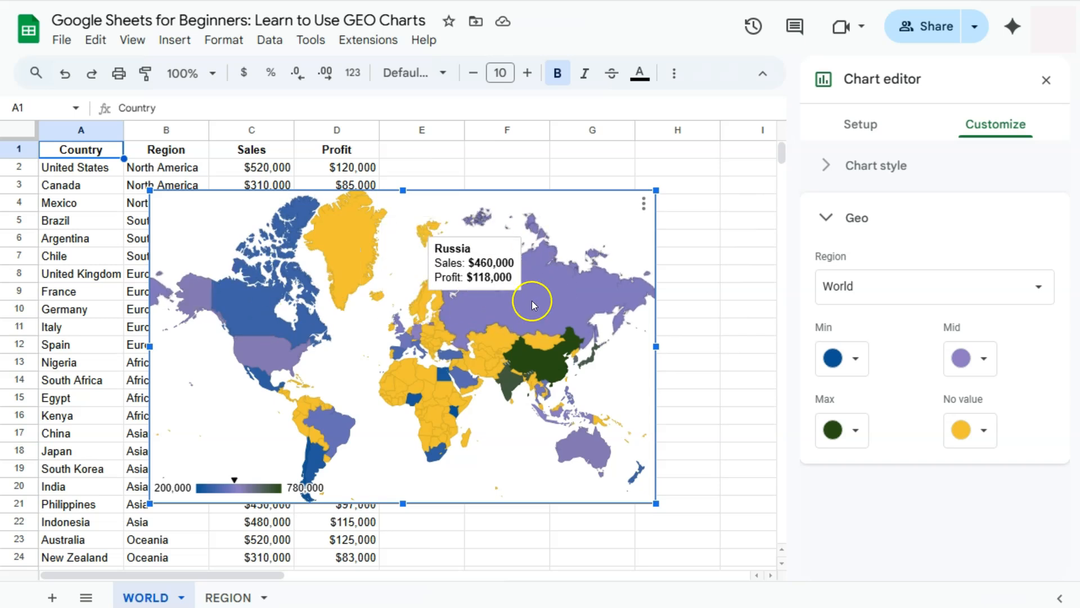
pyautogui.moveTo(536, 364)
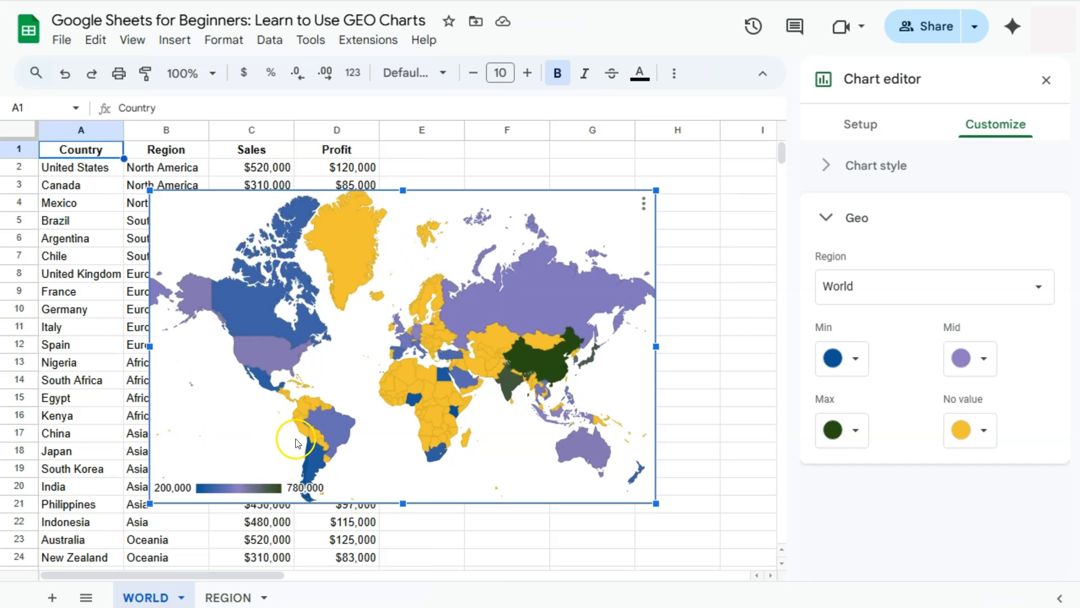
pyautogui.click(1043, 81)
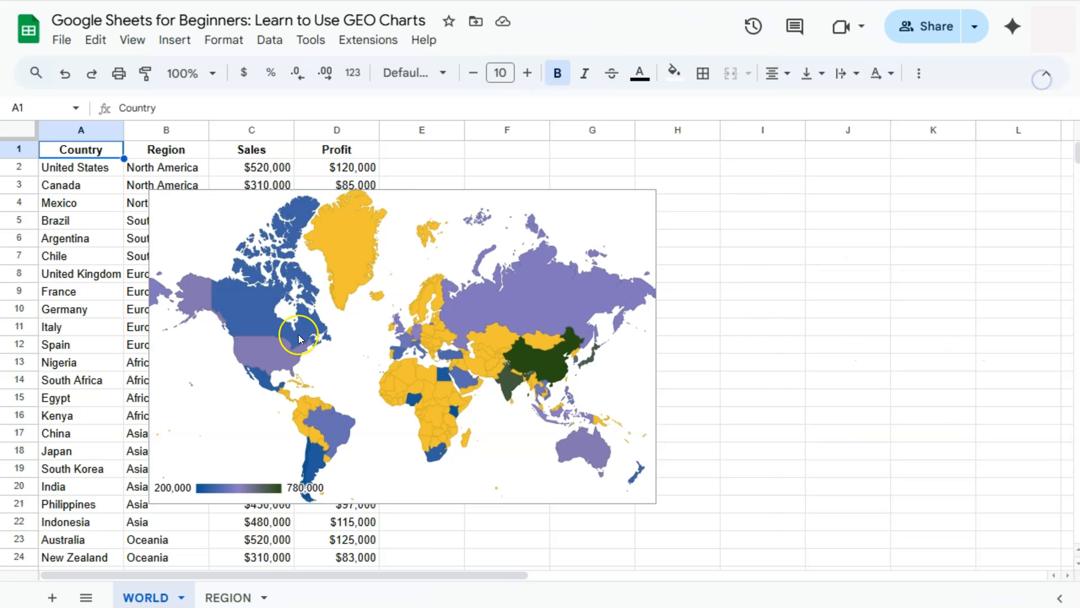
# Shrink the world geo chart and move it beside the data table, at the top of columns E to H.
pyautogui.moveTo(656, 503); pyautogui.dragTo(458, 378)
pyautogui.moveTo(408, 297); pyautogui.dragTo(647, 249)
pyautogui.click(544, 433)
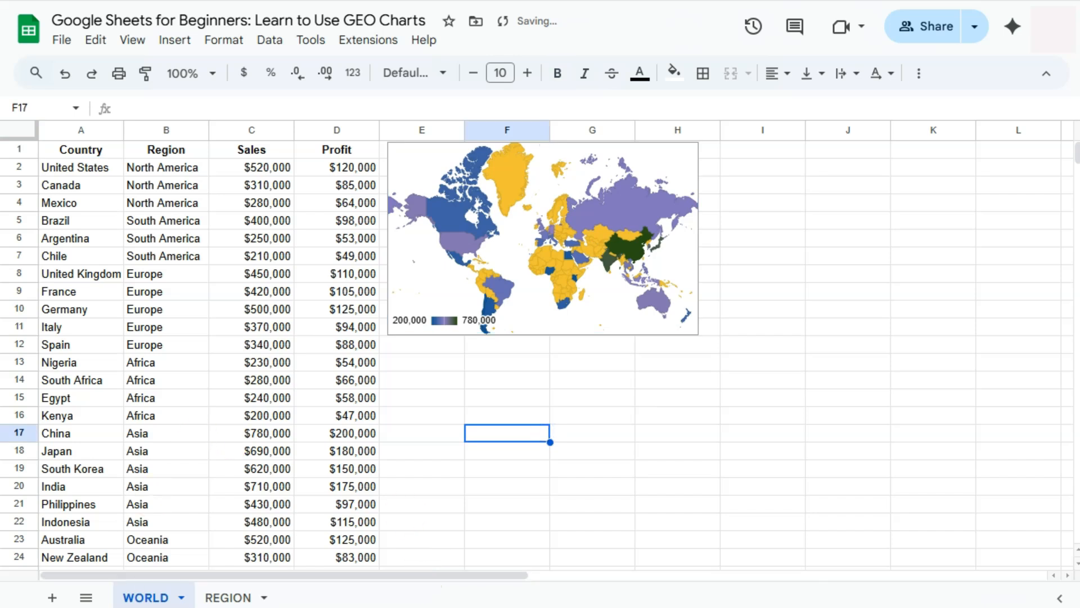
# Switch to the REGION sheet and insert a chart from the state sales and profit data.
pyautogui.click(228, 597)
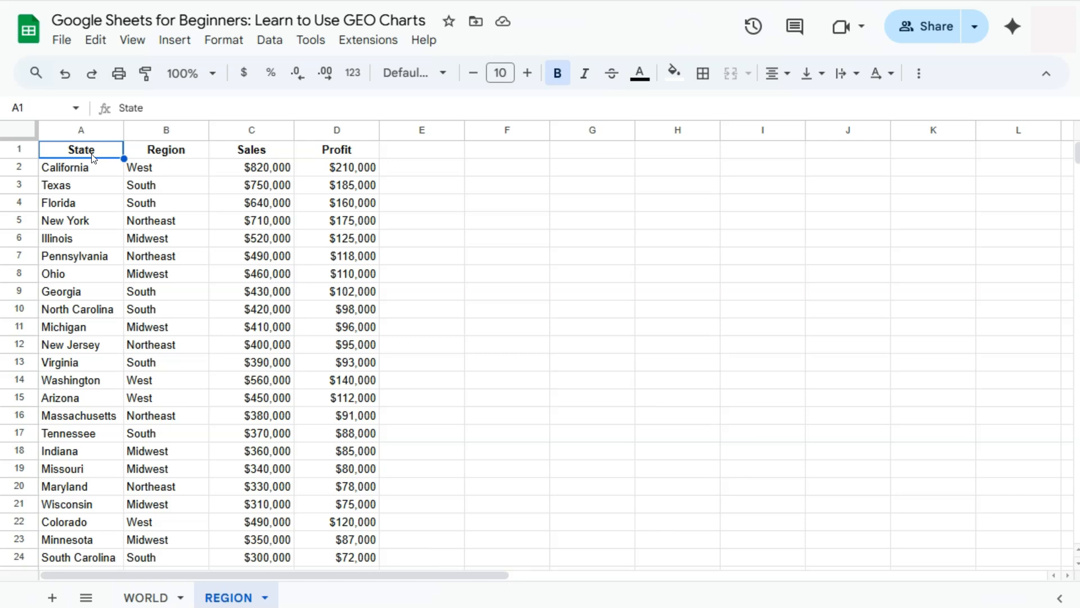
pyautogui.click(174, 40)
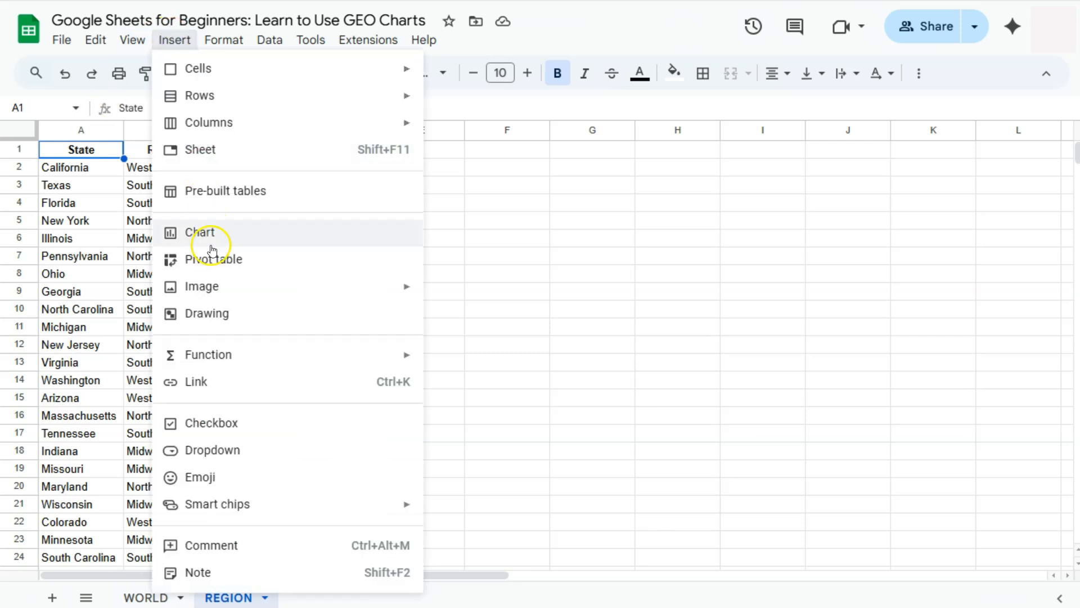
pyautogui.click(210, 245)
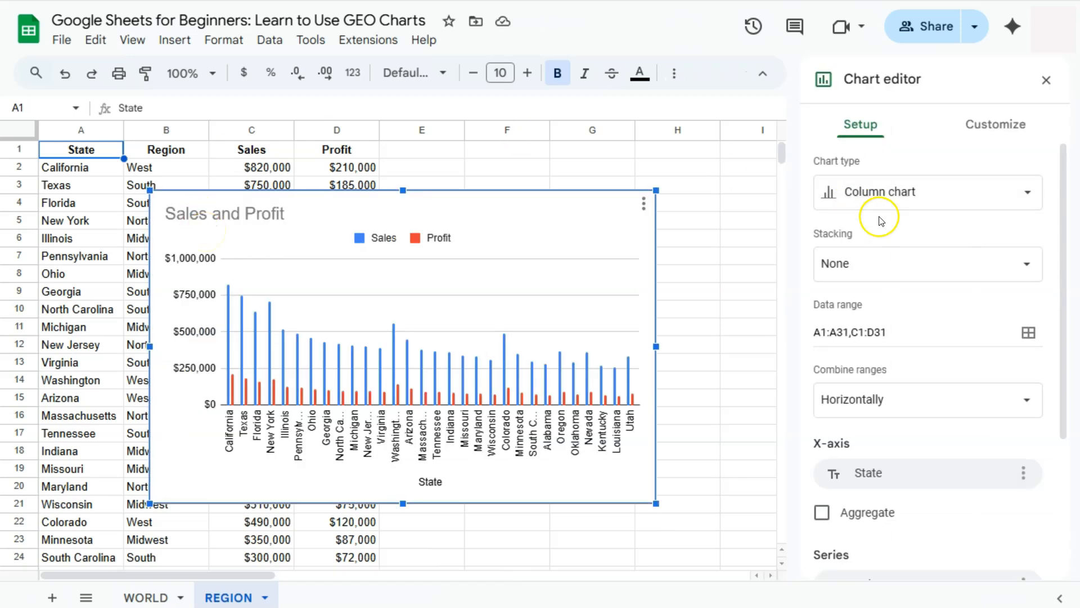
# Change the new chart on the REGION sheet from a column chart to a Geo chart.
pyautogui.click(920, 194)
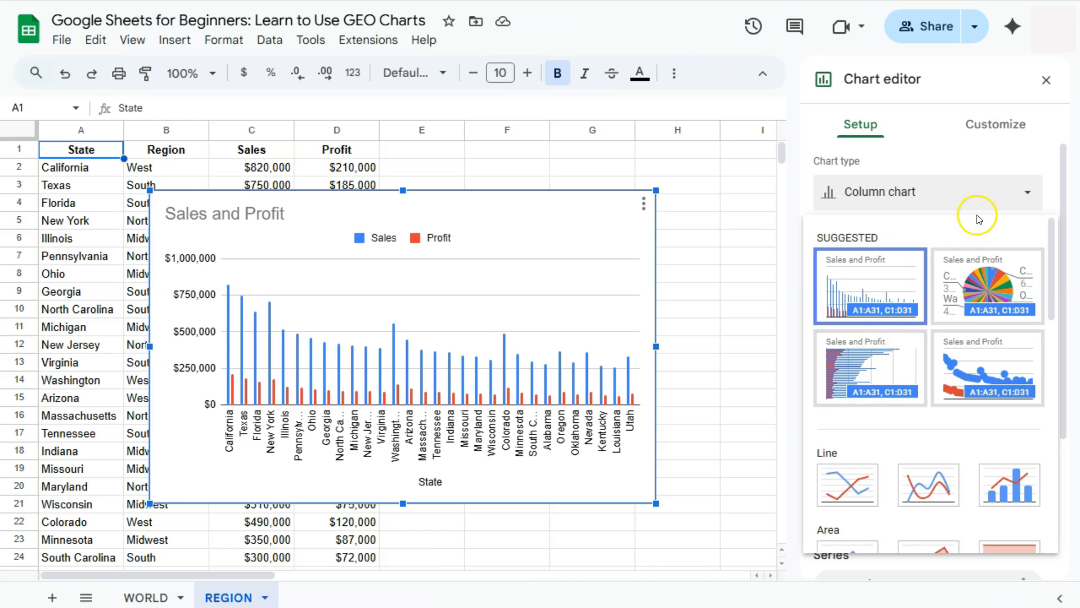
pyautogui.scroll(-8, 953, 330)
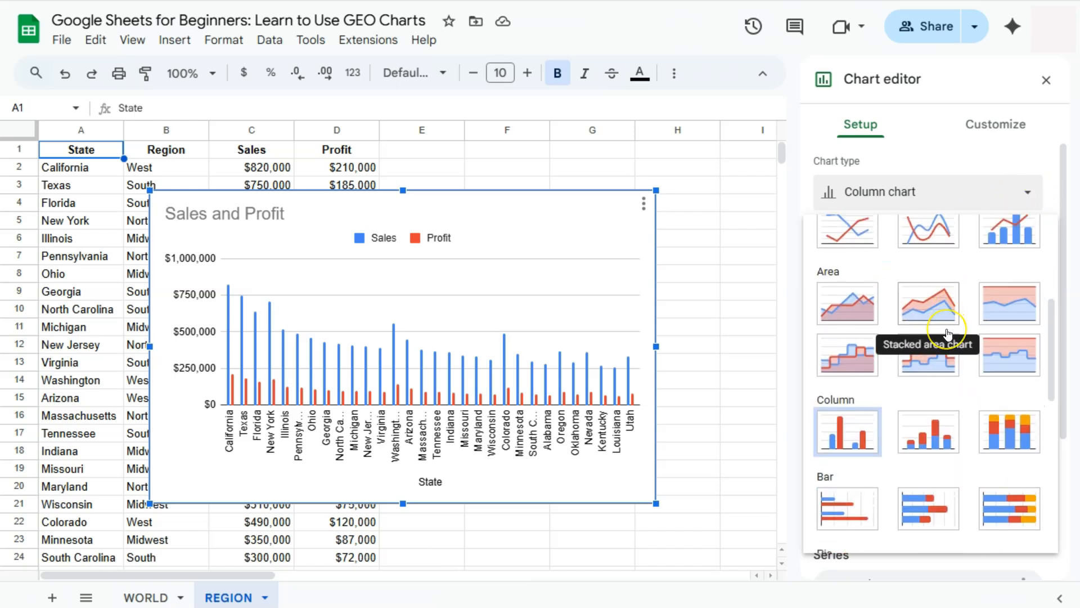
pyautogui.scroll(-2, 948, 334)
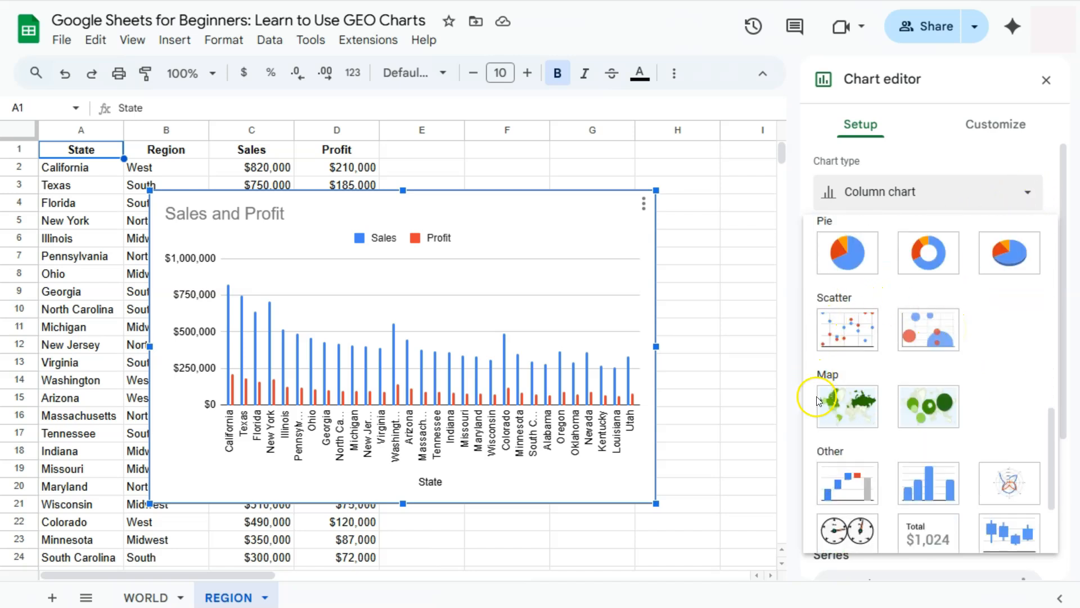
pyautogui.click(847, 413)
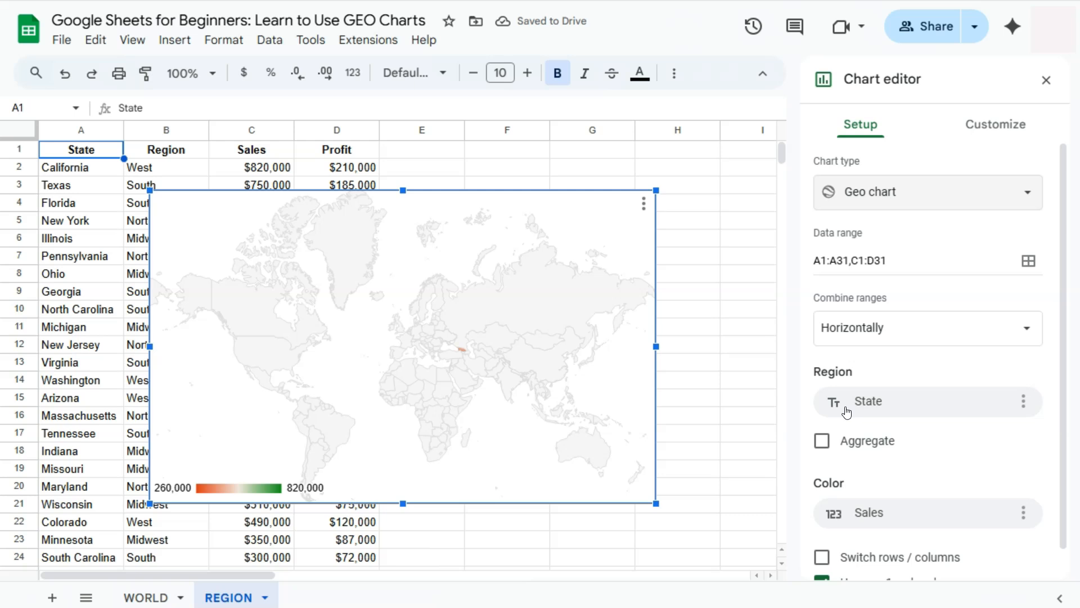
# Set the geo chart's displayed region to United States in its Geo customization settings.
pyautogui.moveTo(461, 352)
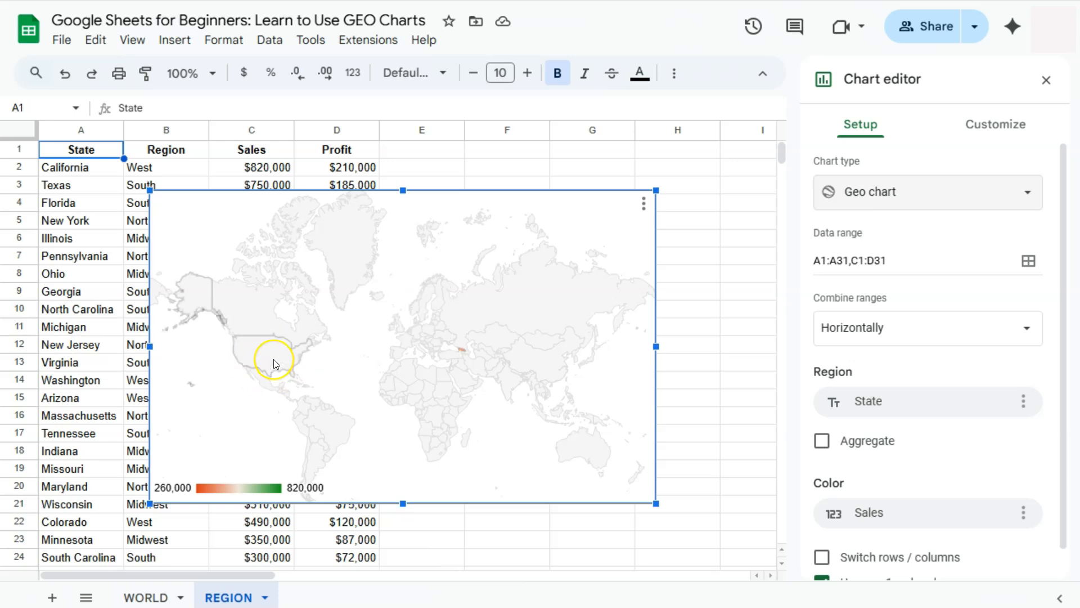
pyautogui.click(990, 126)
pyautogui.click(856, 218)
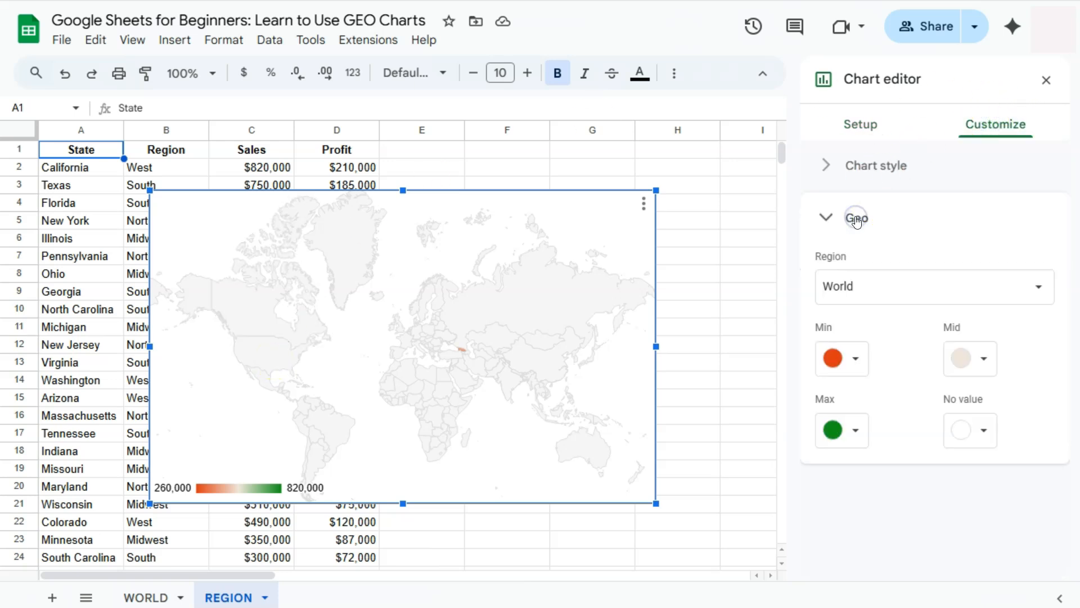
pyautogui.click(845, 286)
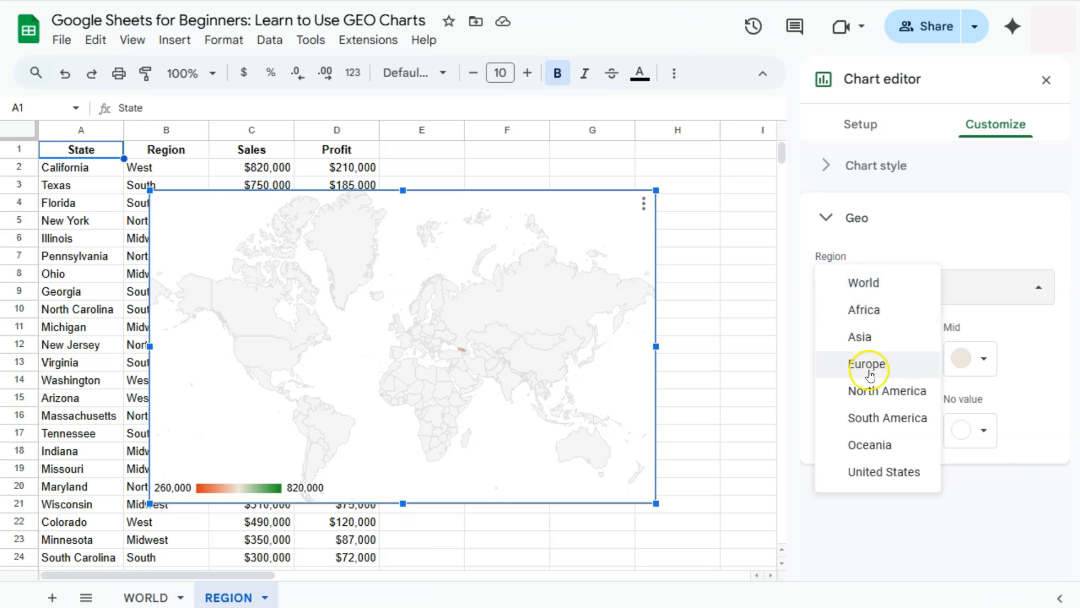
pyautogui.click(876, 475)
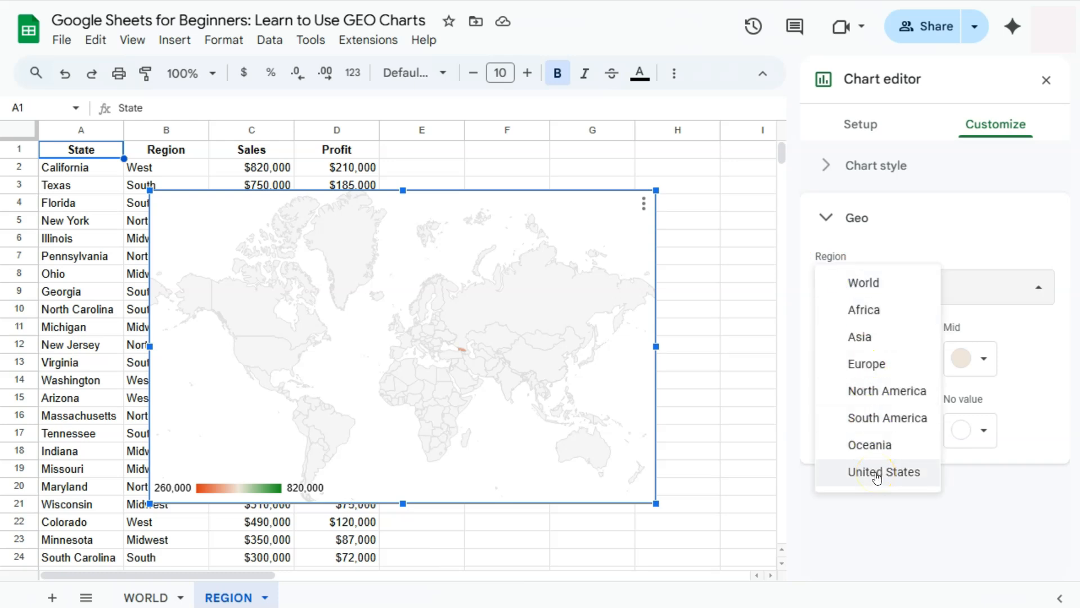
pyautogui.click(876, 476)
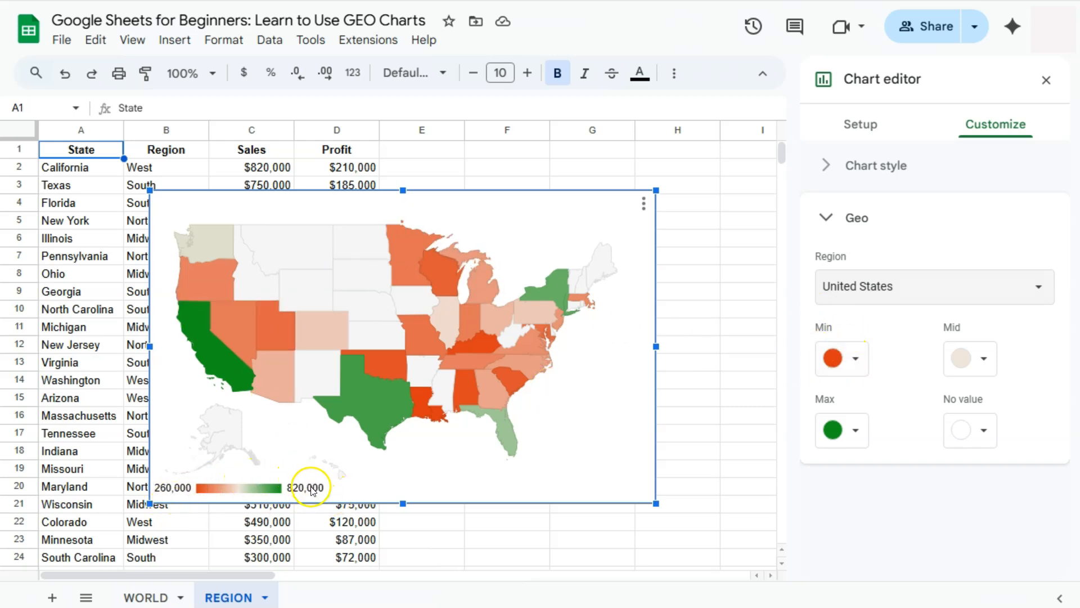
# Set the US geo chart's Min color to dark red and its Max color to golden yellow.
pyautogui.click(853, 357)
pyautogui.click(834, 189)
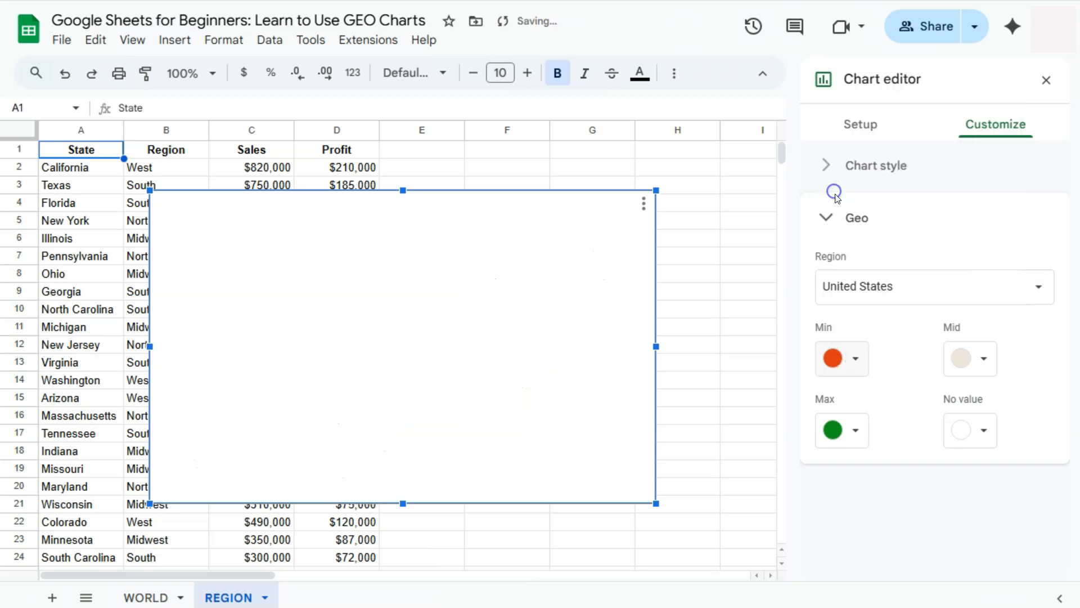
pyautogui.click(853, 432)
pyautogui.click(890, 242)
# Set the US geo chart's Mid color to light blue and its No value color to green.
pyautogui.click(983, 359)
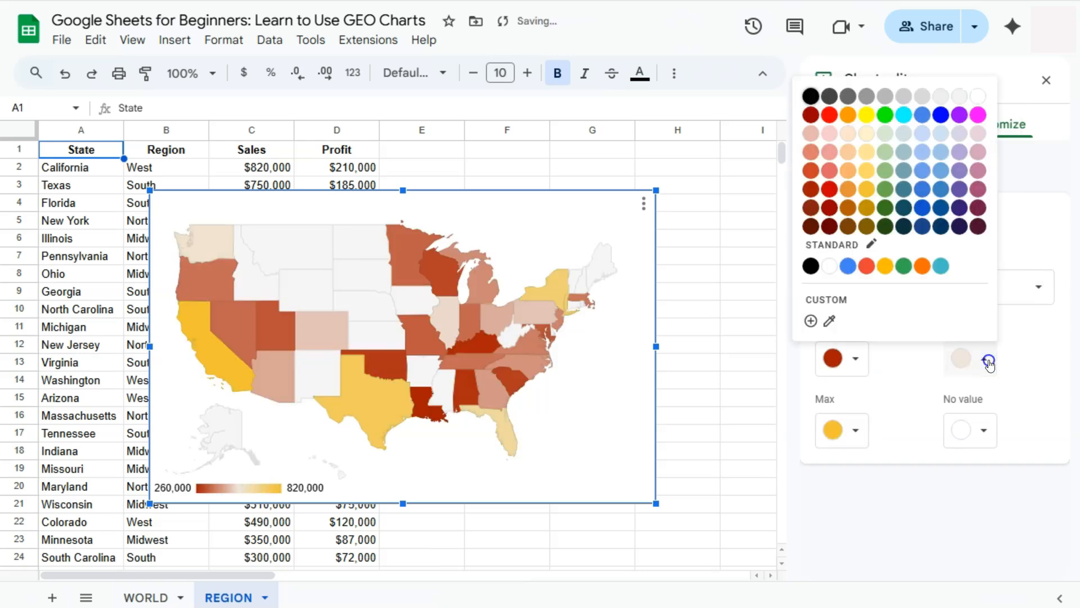
pyautogui.click(944, 178)
pyautogui.click(983, 430)
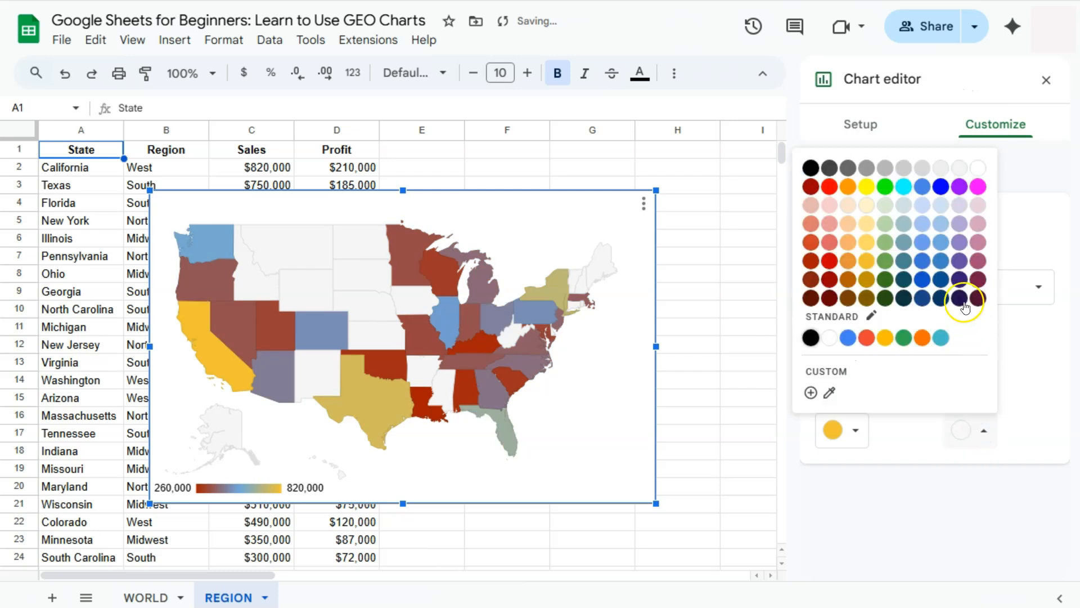
pyautogui.click(891, 274)
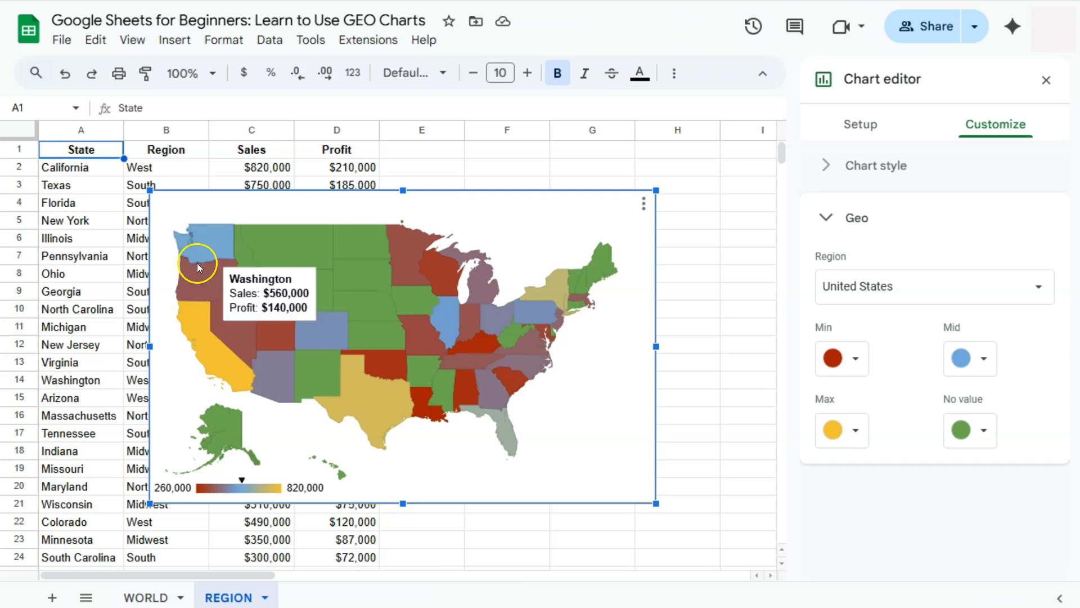
# Inspect the sales and profit figures of Oregon, Nevada, Utah and Missouri on the US map.
pyautogui.moveTo(207, 285)
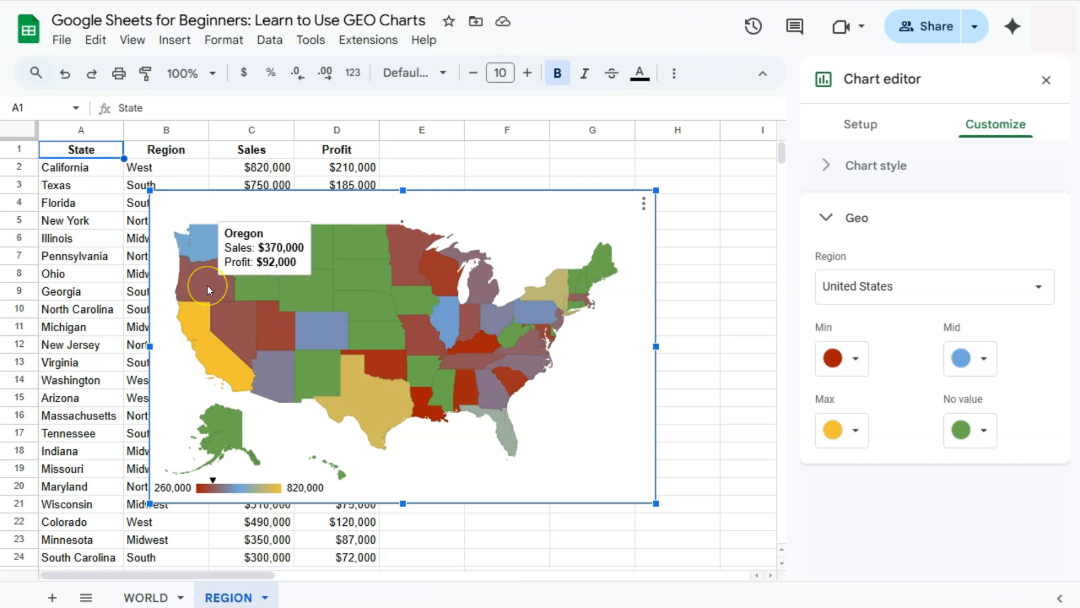
pyautogui.moveTo(228, 331)
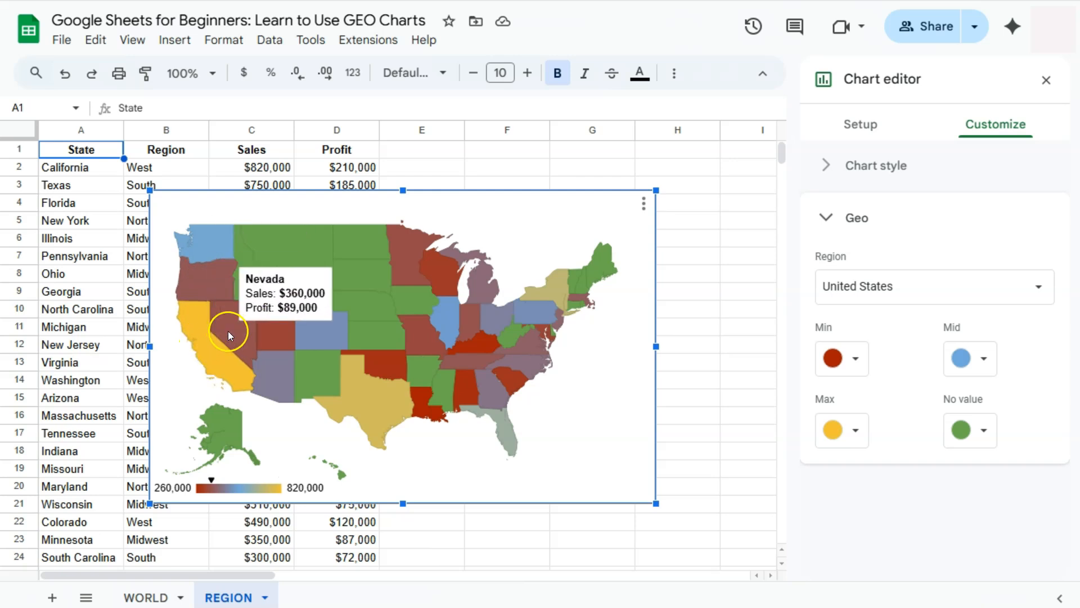
pyautogui.moveTo(277, 333)
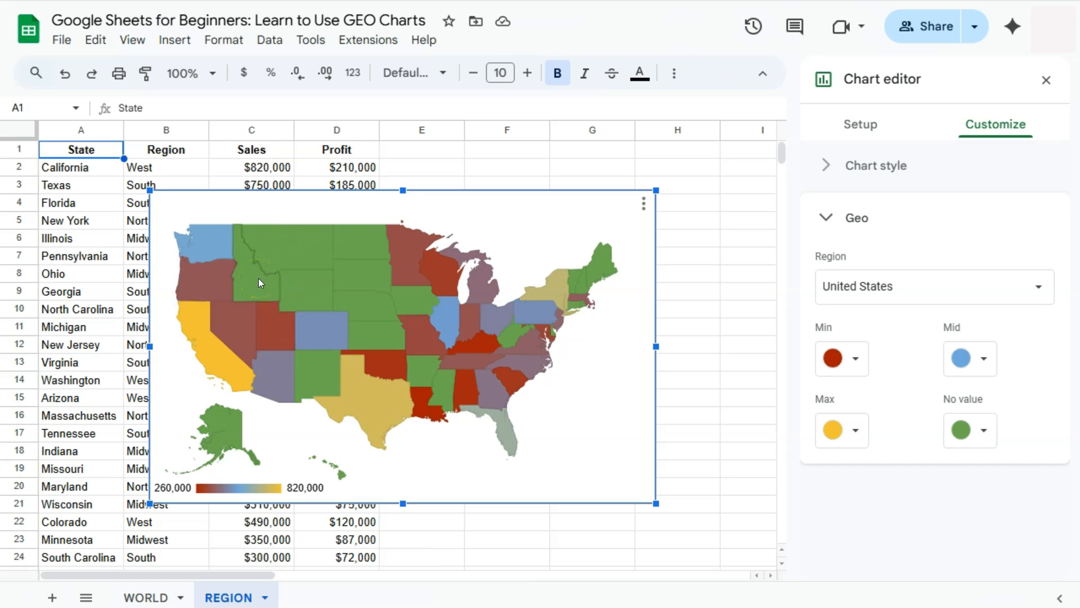
pyautogui.moveTo(420, 337)
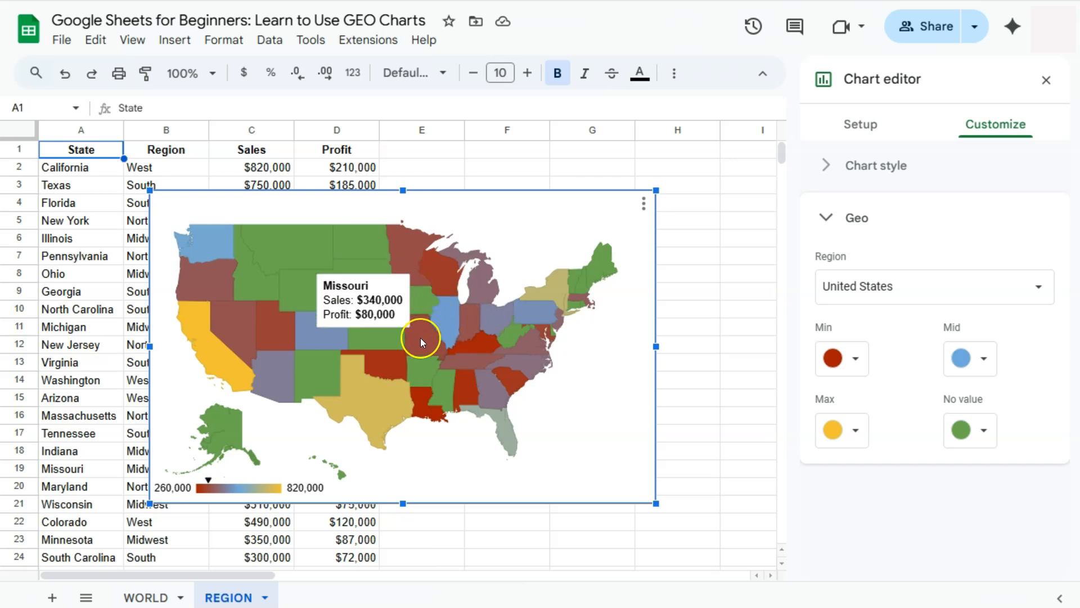
# Move the US geo chart beside the state data table, starting at column E, and close the chart editor.
pyautogui.press('Escape')
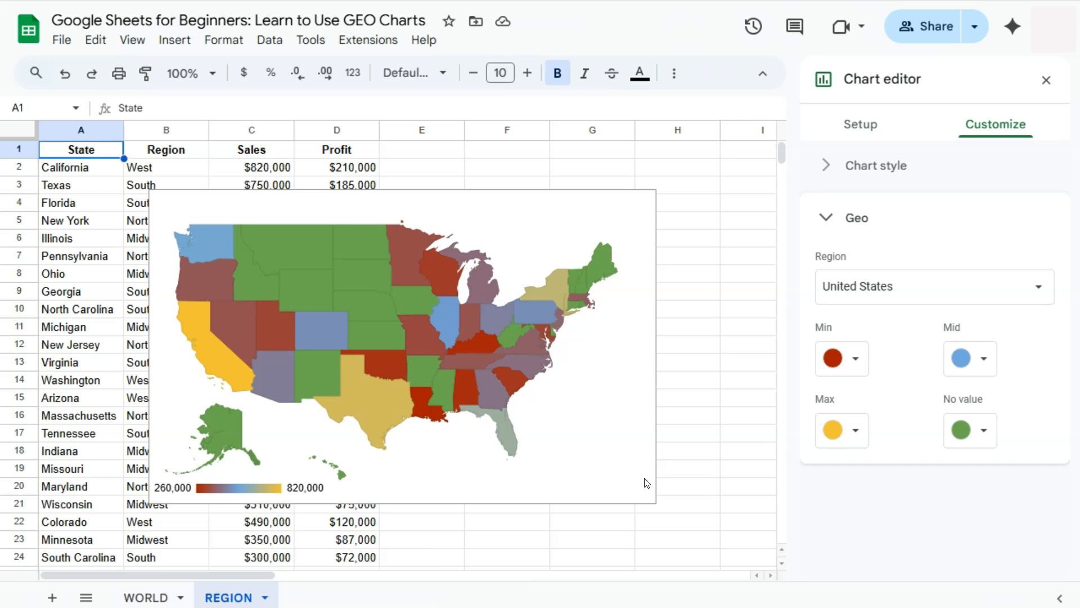
pyautogui.click(646, 480)
pyautogui.click(825, 368)
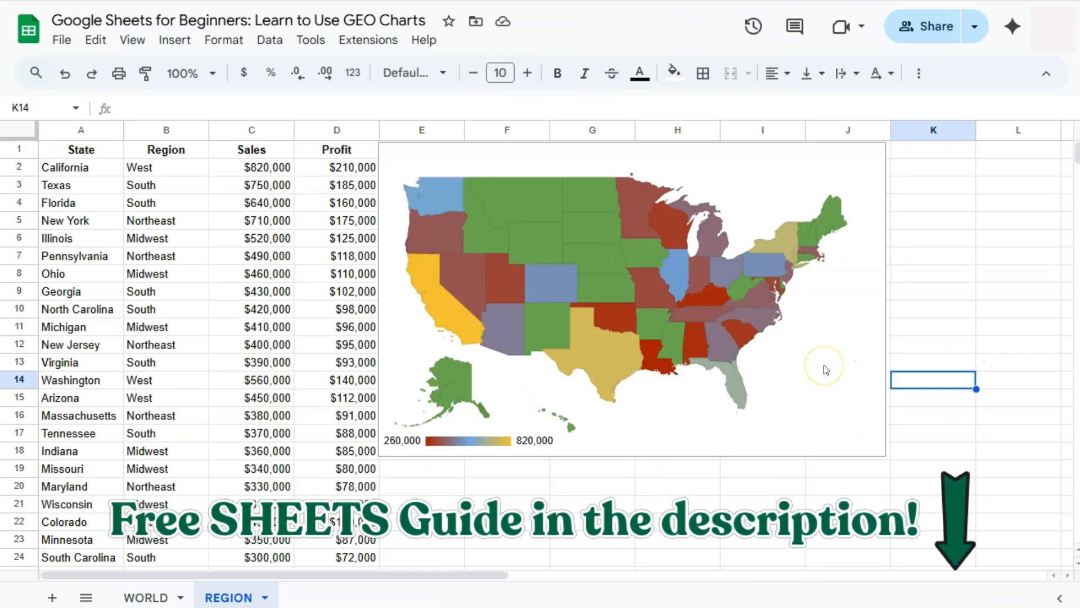